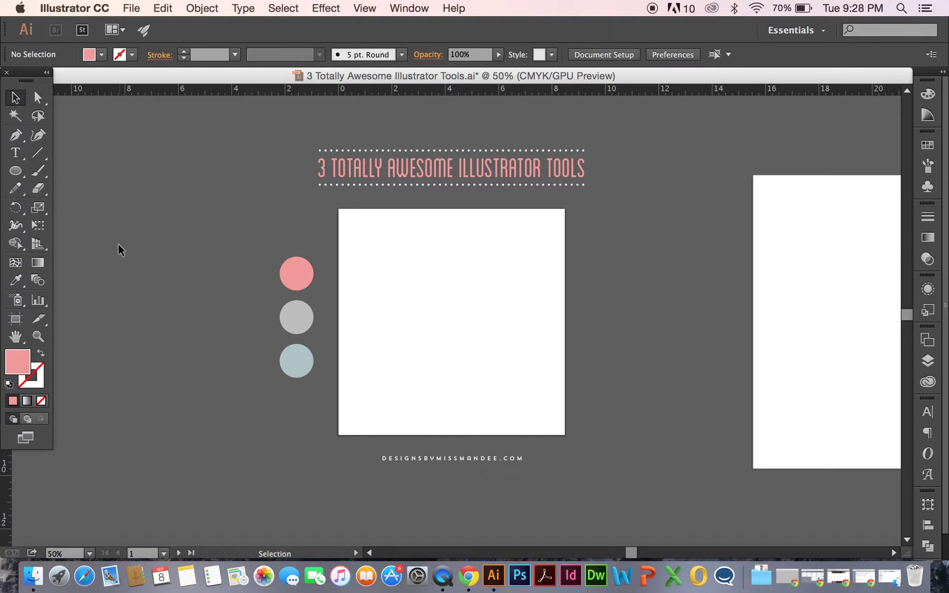
- Draw a pink 8.5 in rectangle covering the whole square artboard and select it
drag(16, 171, 49, 175)
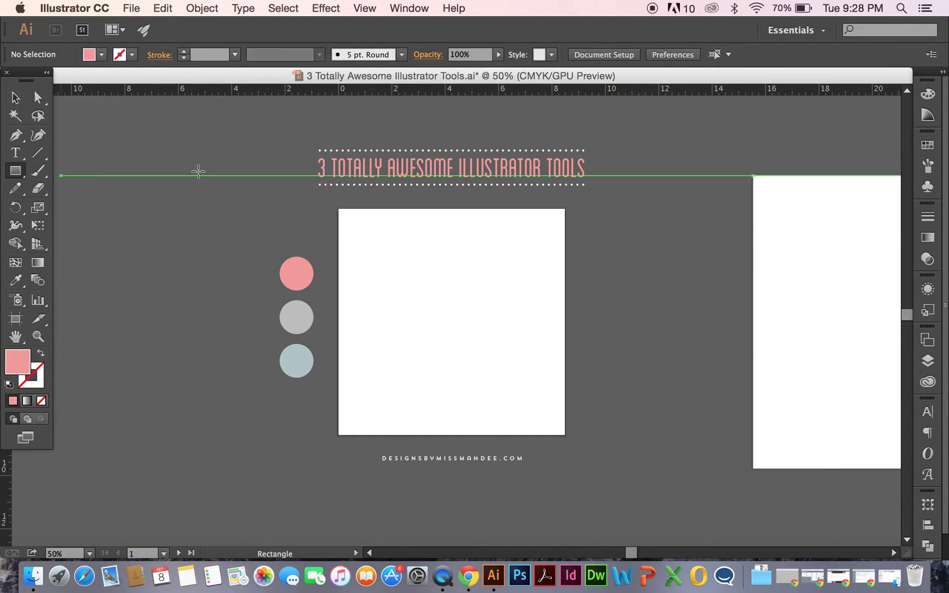
drag(338, 208, 565, 435)
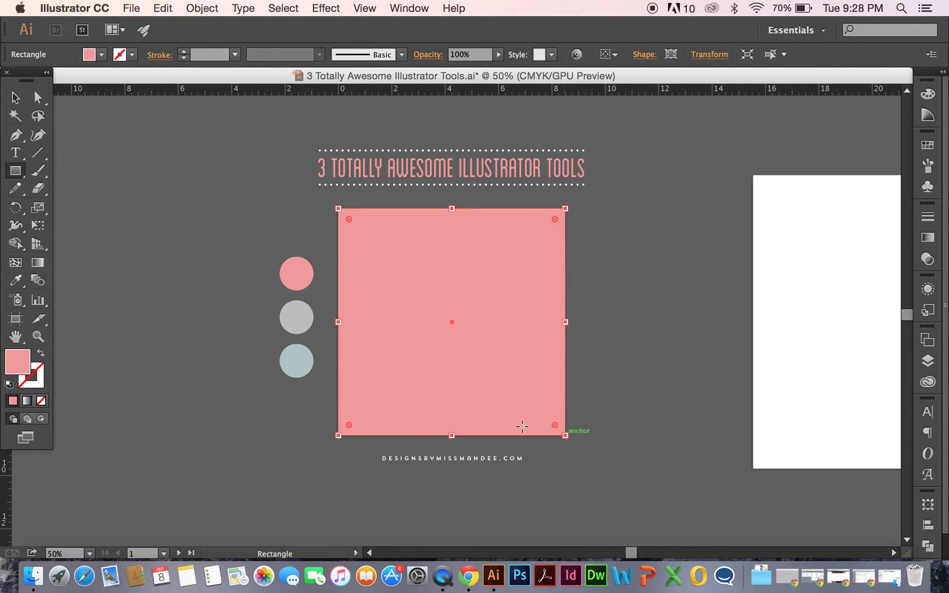
click(15, 98)
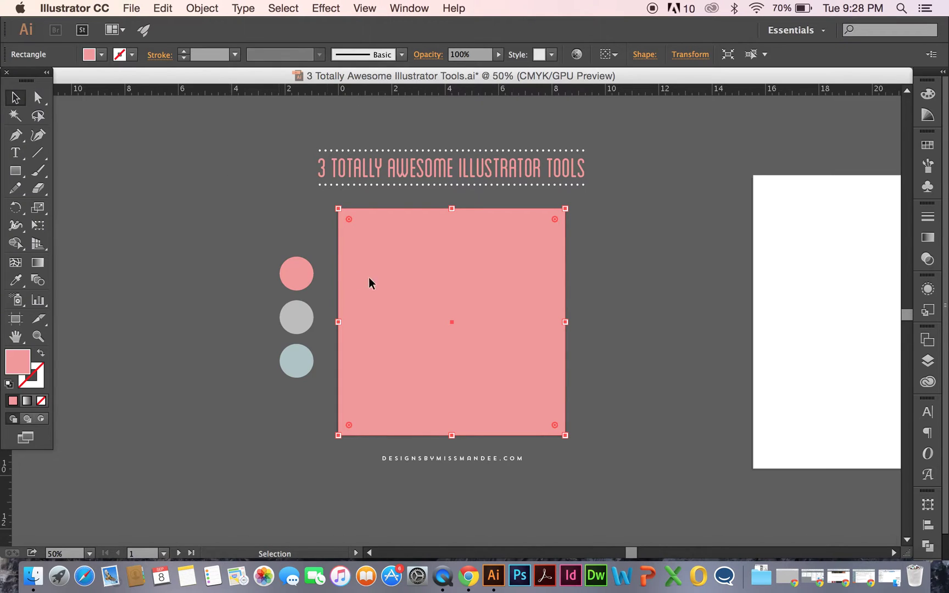
click(263, 220)
click(431, 263)
- Bring up Object > Path > Split Into Grid for the pink rectangle
click(202, 8)
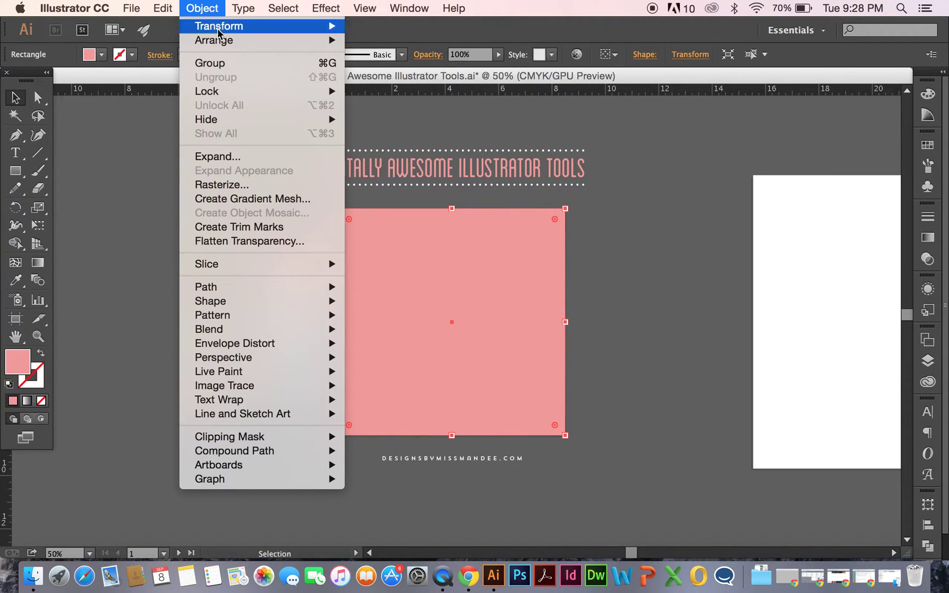
mouse_move(250, 291)
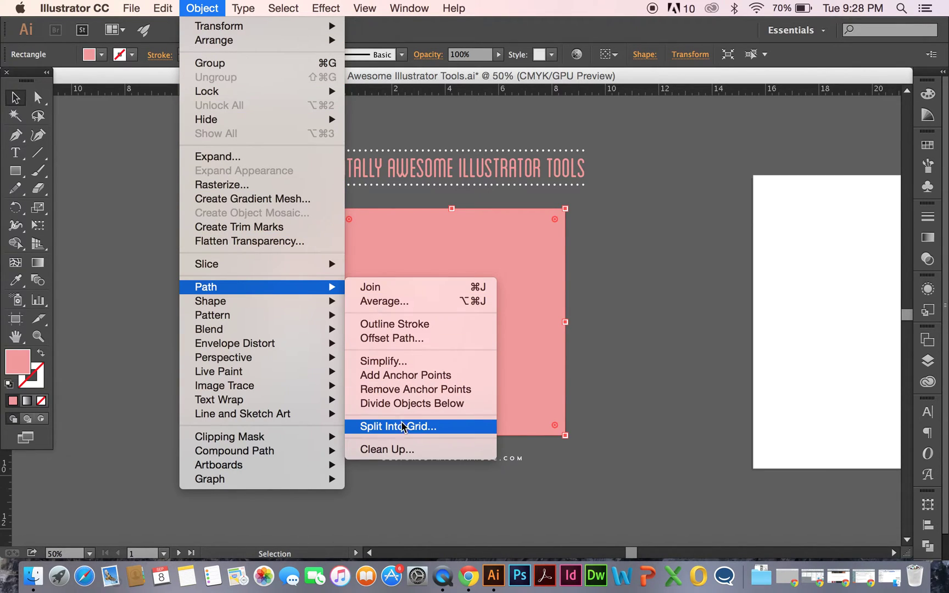
click(443, 428)
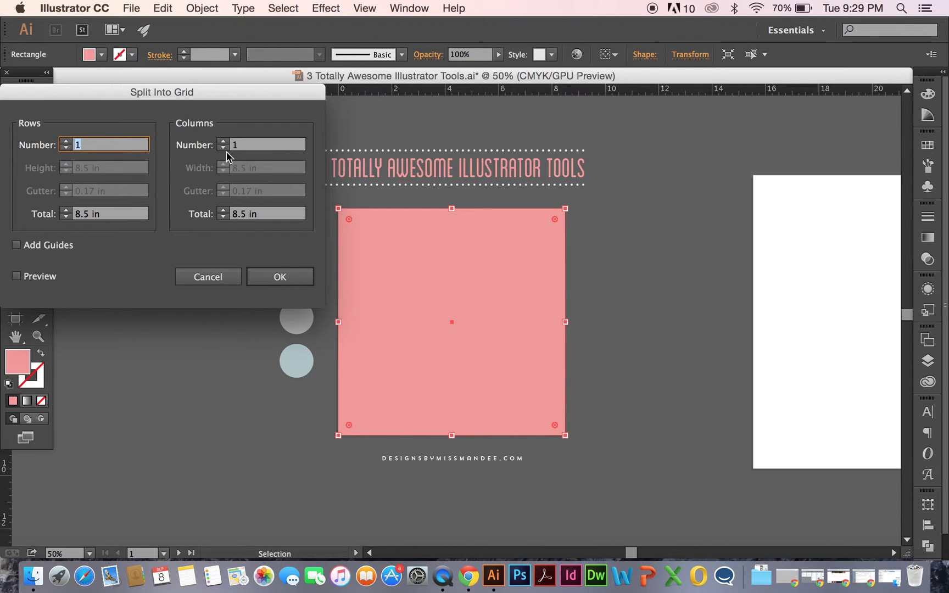
- Split the pink rectangle into 2 rows and 3 columns with 0.1 in gutters, previewed, and apply
click(66, 142)
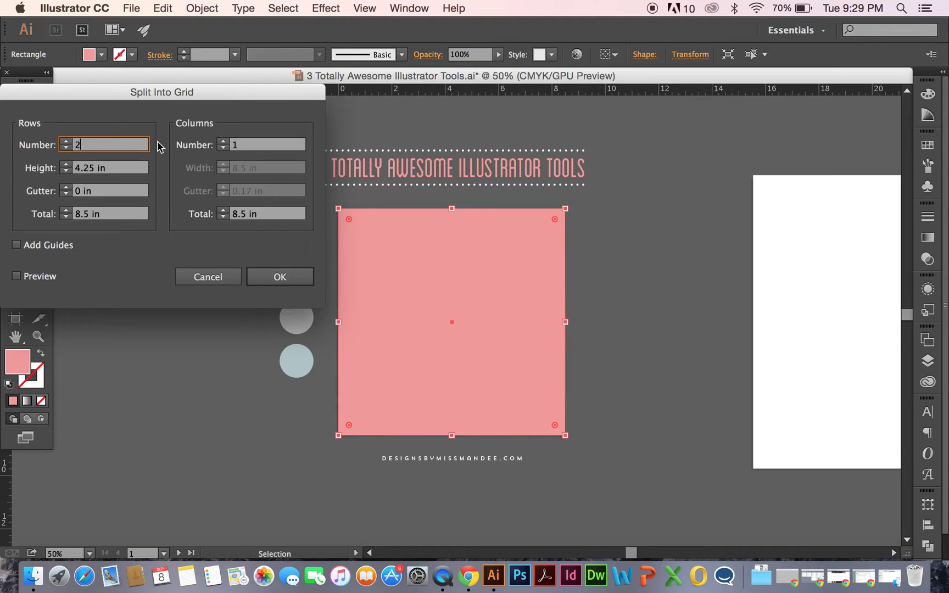
click(223, 142)
click(16, 275)
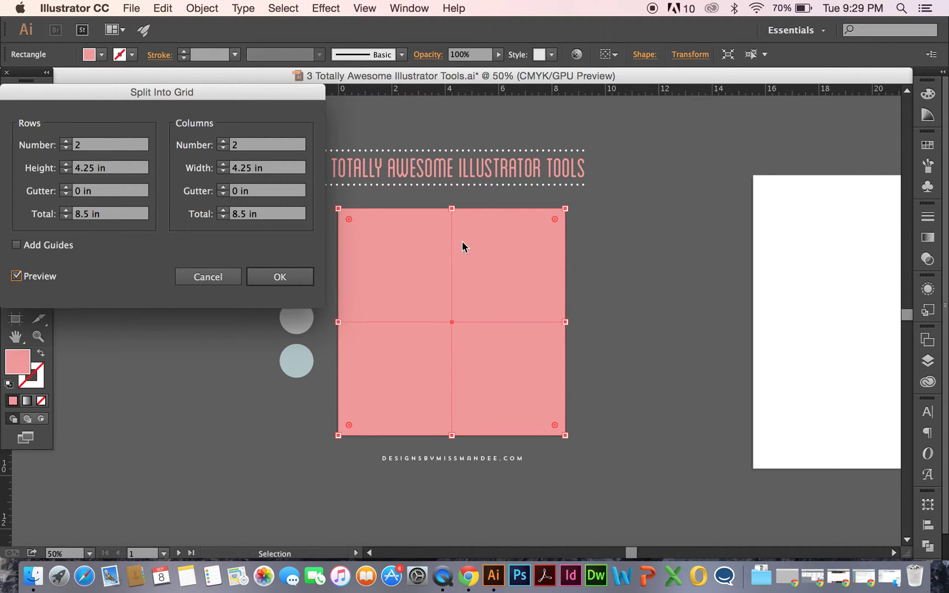
click(67, 142)
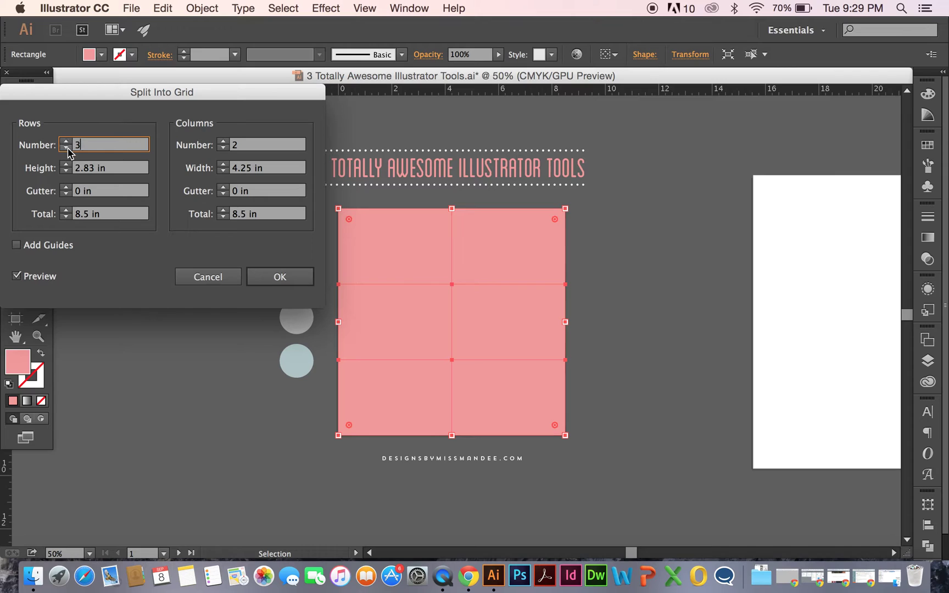
click(222, 142)
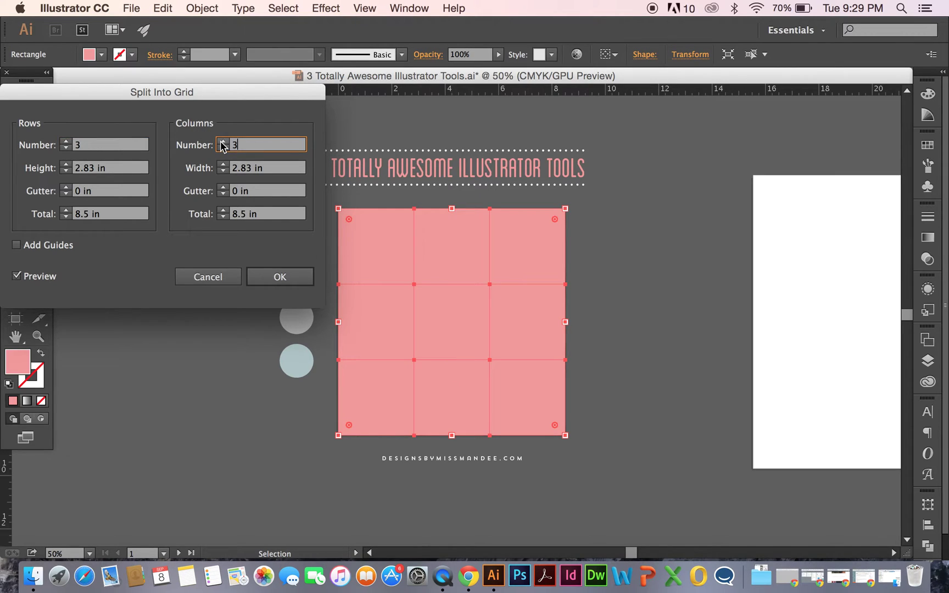
click(66, 187)
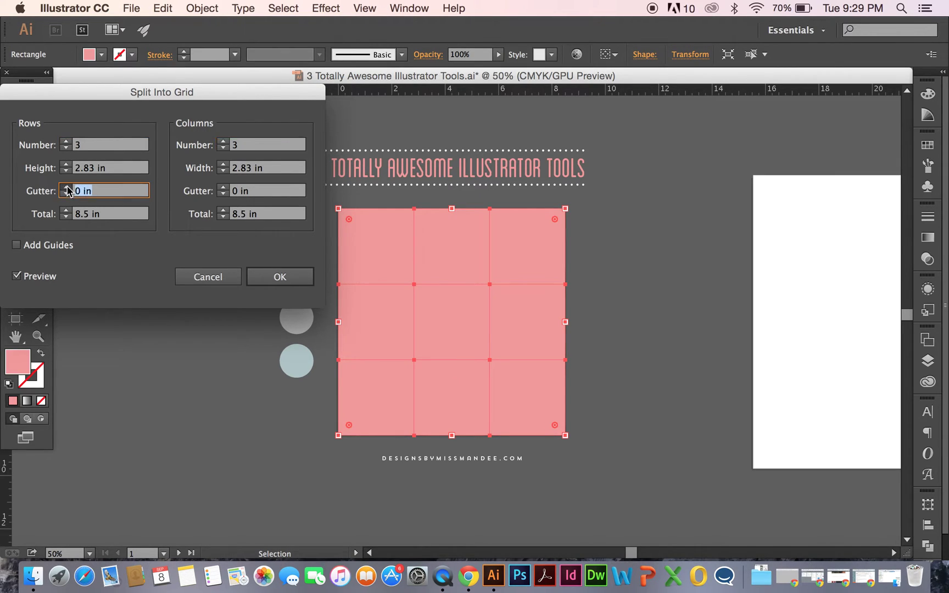
click(221, 187)
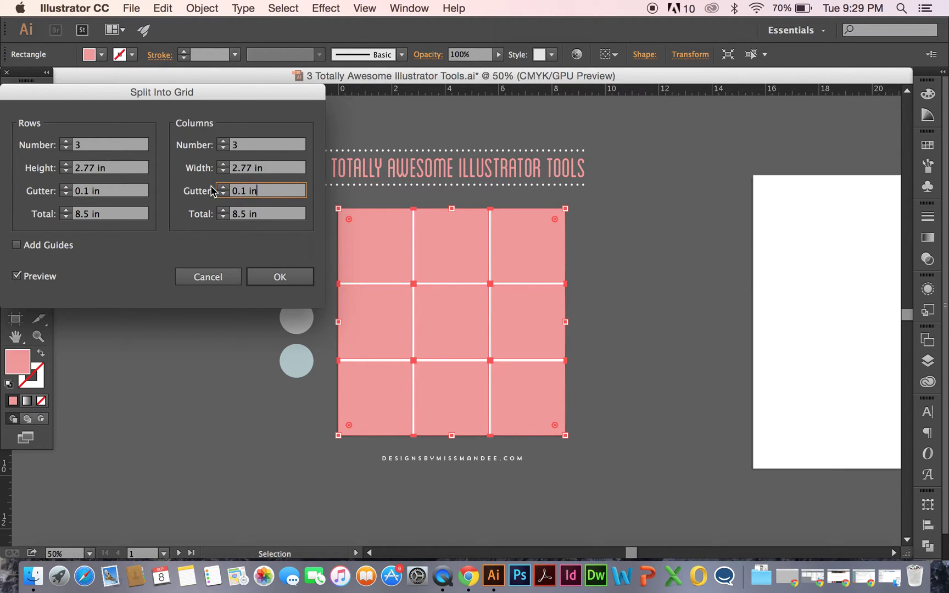
click(224, 147)
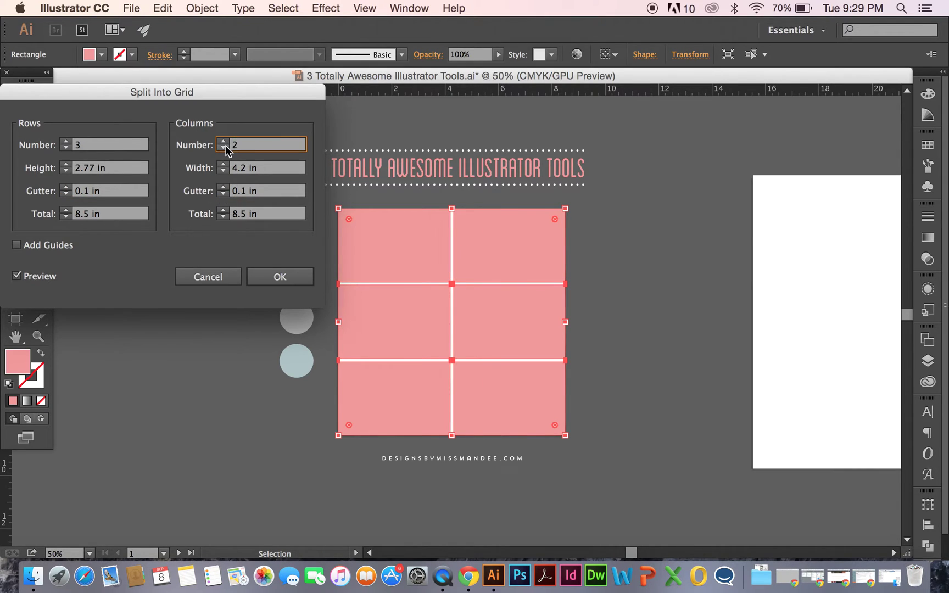
click(223, 141)
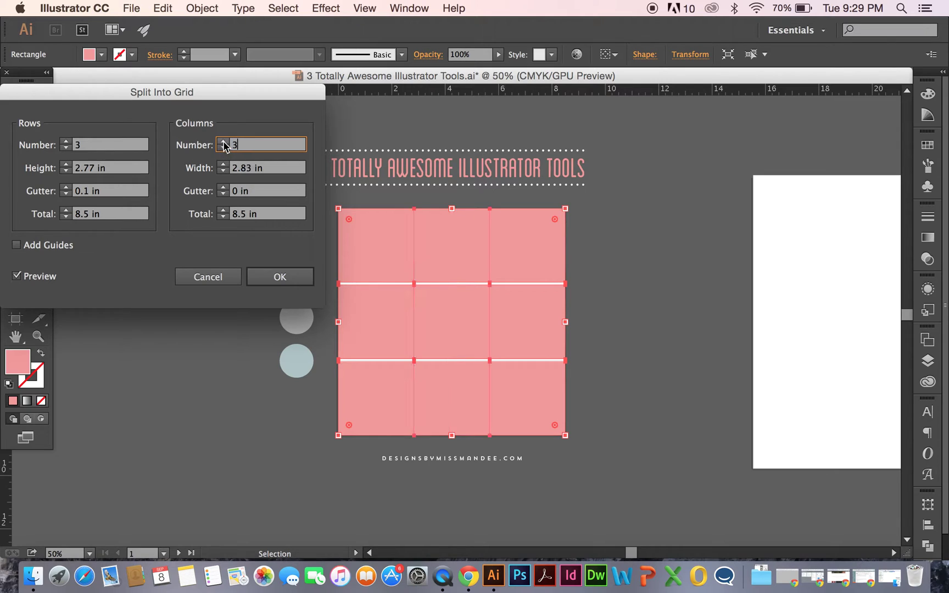
click(66, 149)
click(222, 188)
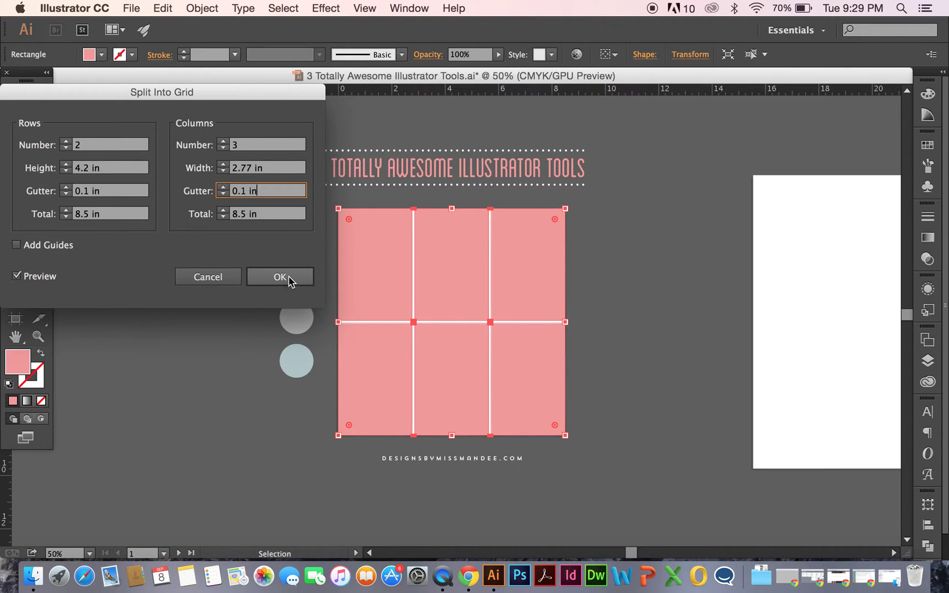
click(289, 279)
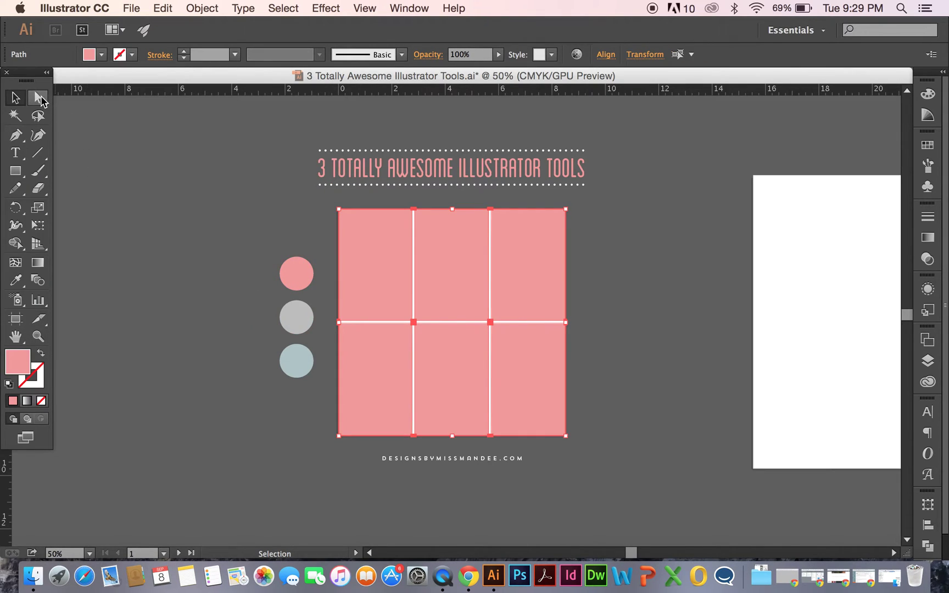
- Lower the right-column divider about 1.63 in and shift the top row's vertical divider
click(629, 306)
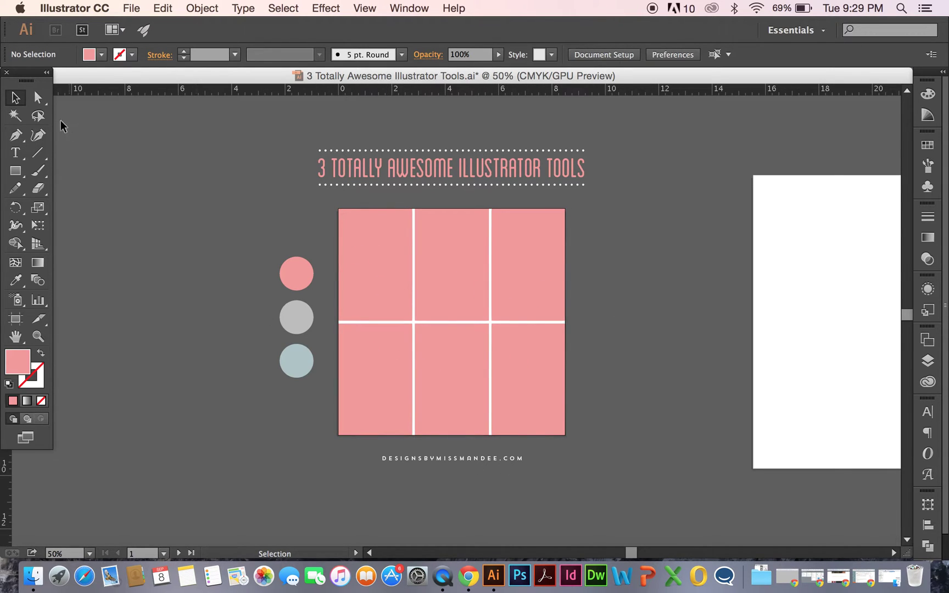
click(41, 96)
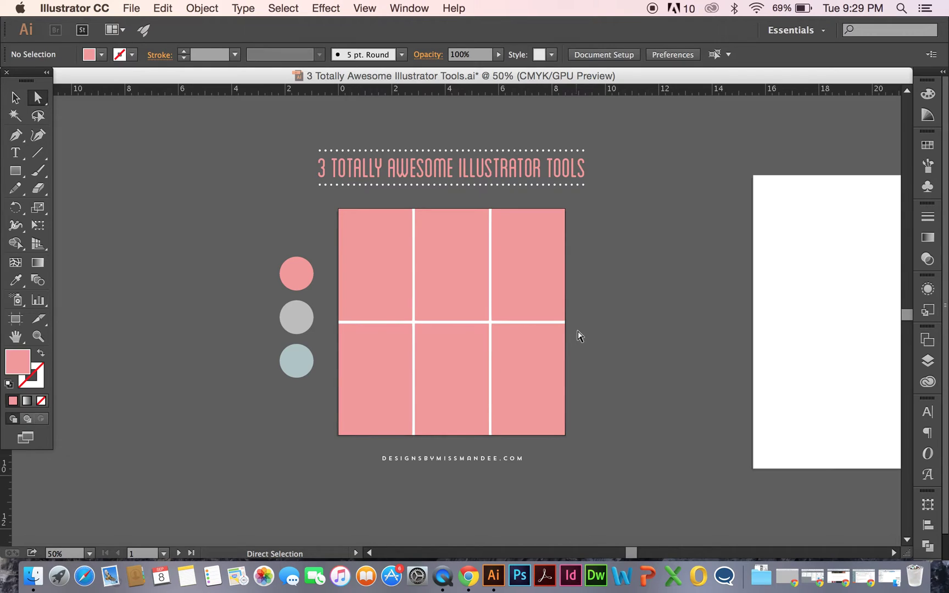
click(492, 323)
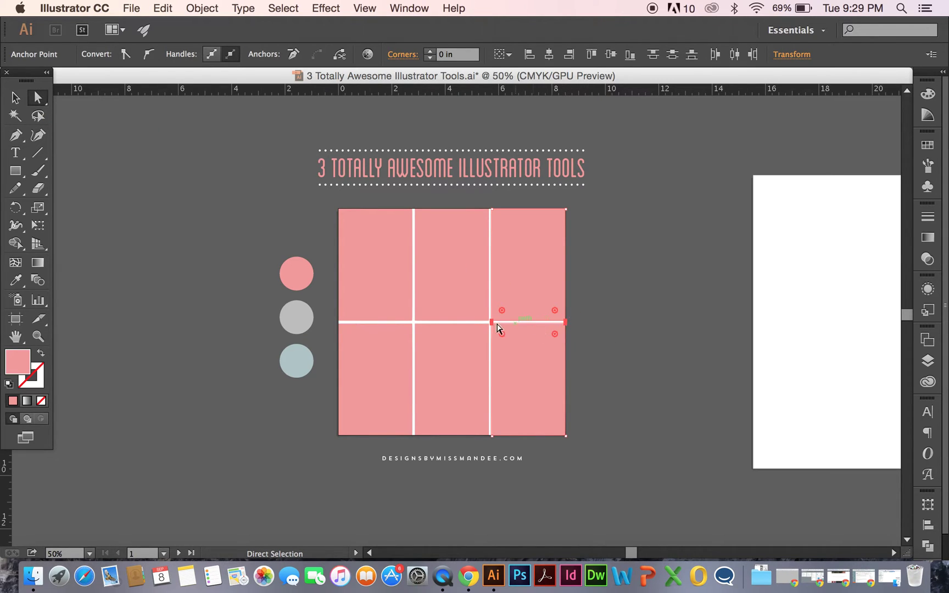
drag(565, 322, 565, 360)
click(596, 345)
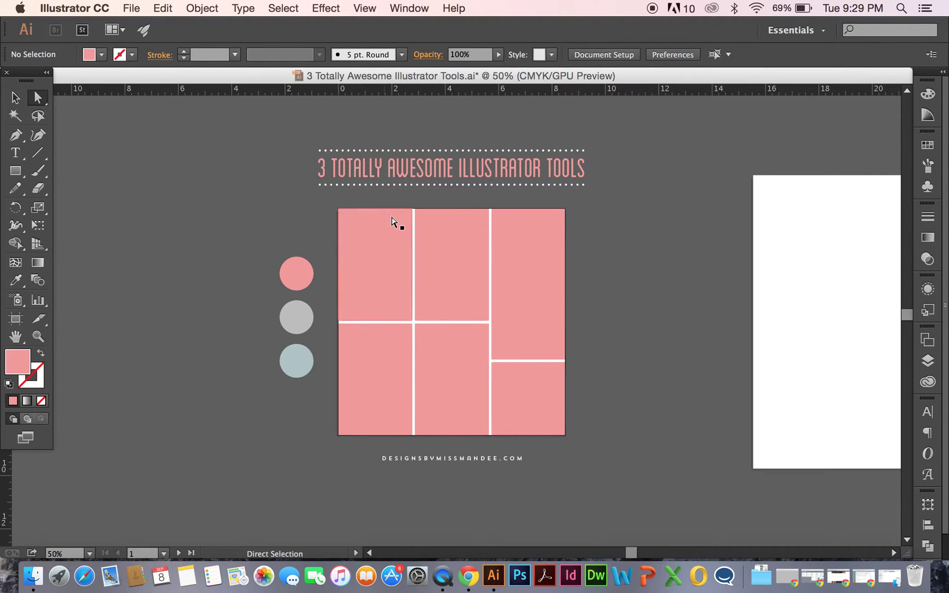
drag(399, 199, 439, 322)
click(629, 330)
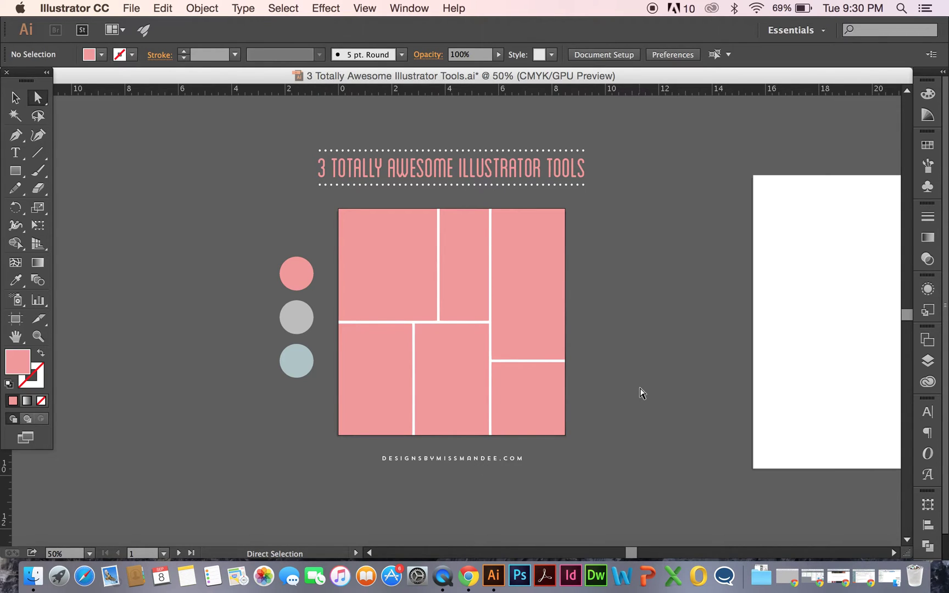
- Draw an 8.5 × 11 in rectangle over artboard 2 and give it the grey circle's colour
scroll(640, 392, right, 8)
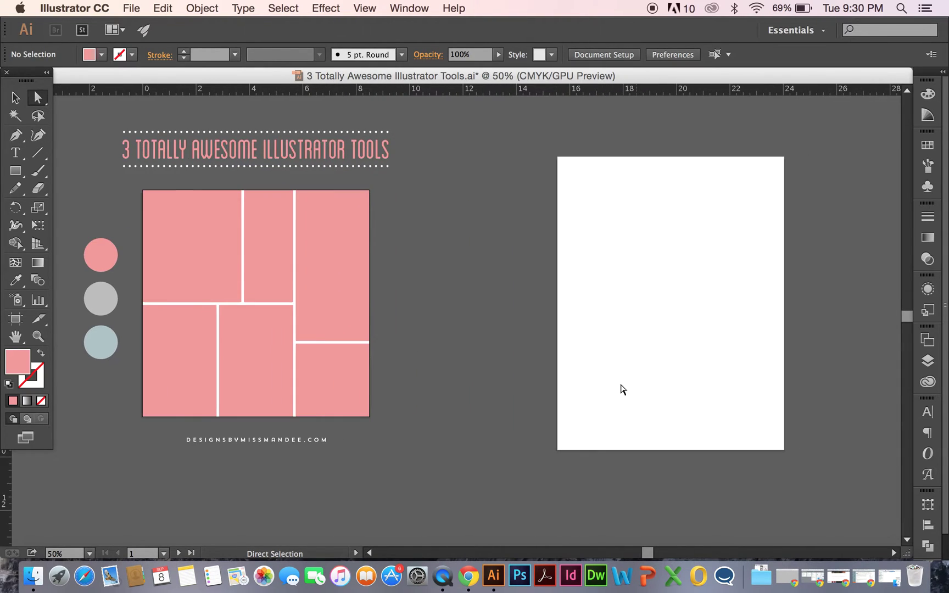
click(15, 171)
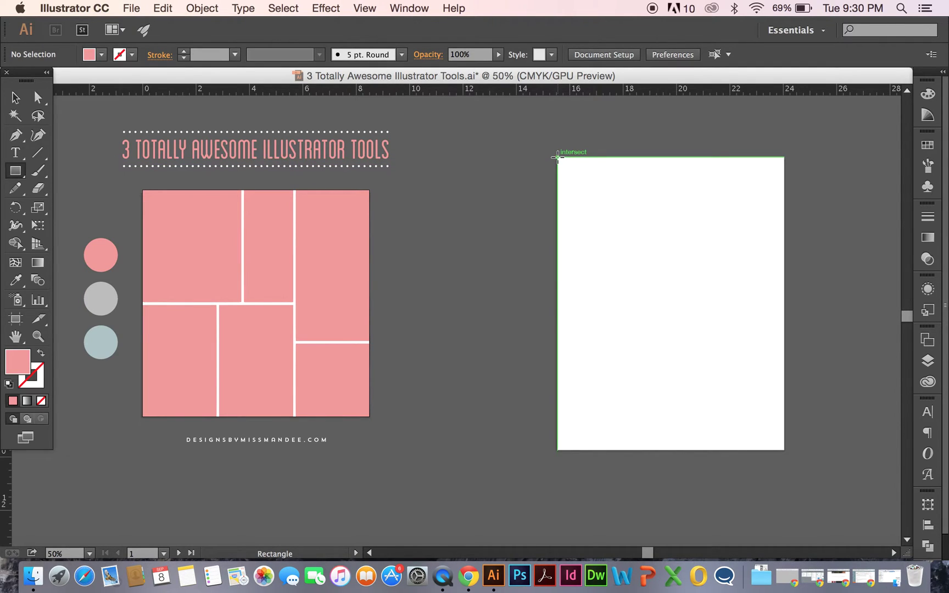
scroll(776, 220, right, 4)
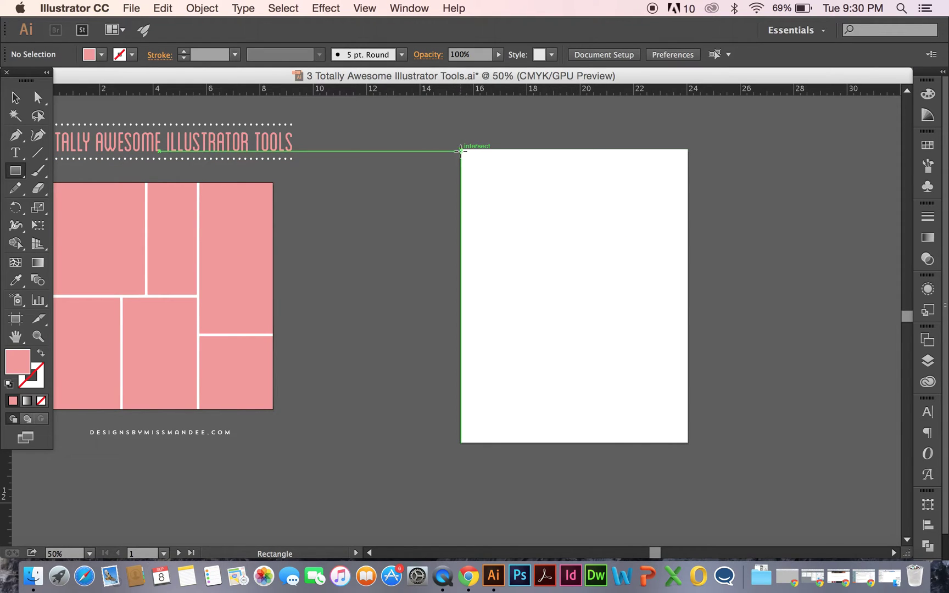
drag(461, 151, 687, 442)
scroll(686, 442, left, 3)
key(i)
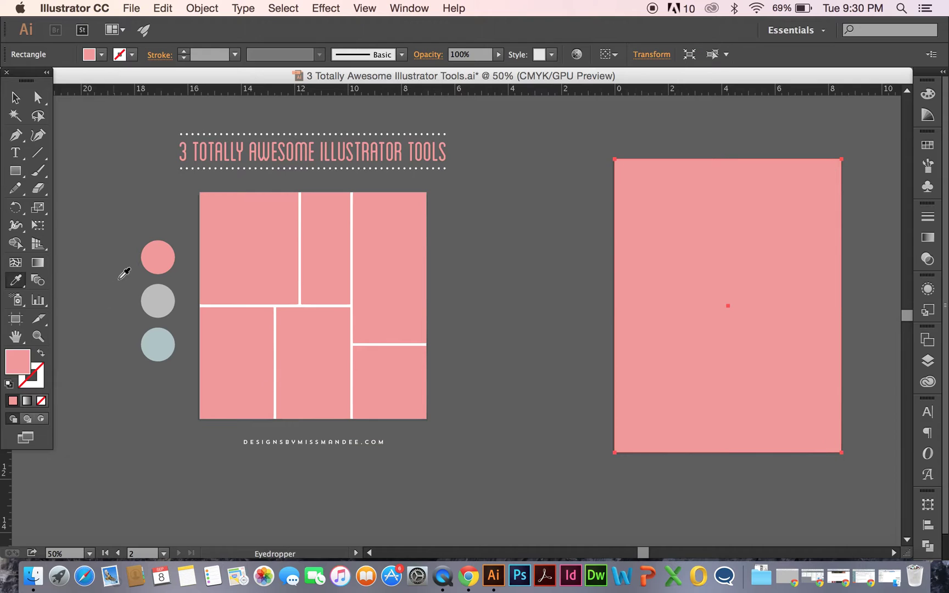
click(158, 299)
key(v)
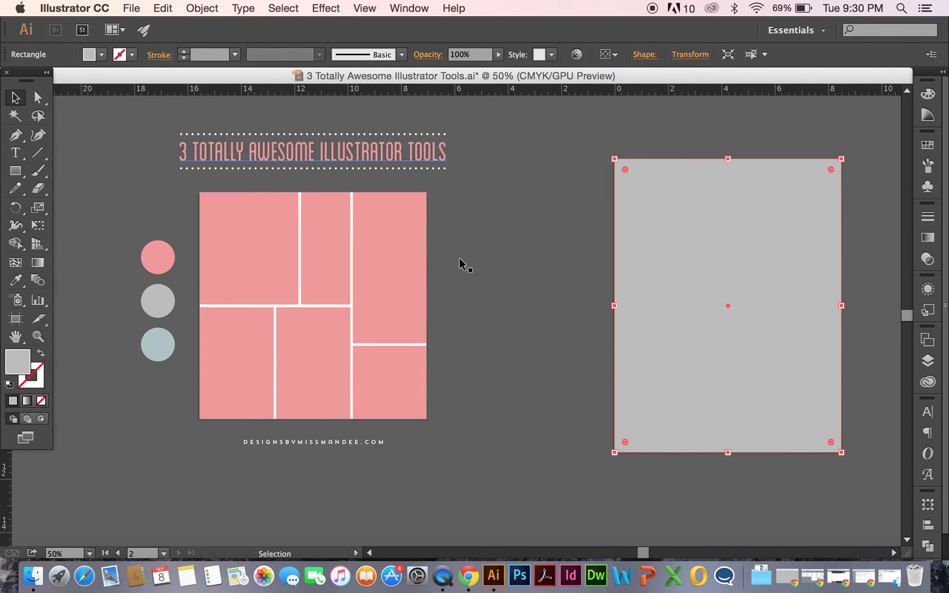
- Bring up Object > Path > Split Into Grid for the grey rectangle
scroll(466, 274, right, 3)
scroll(465, 275, down, 1)
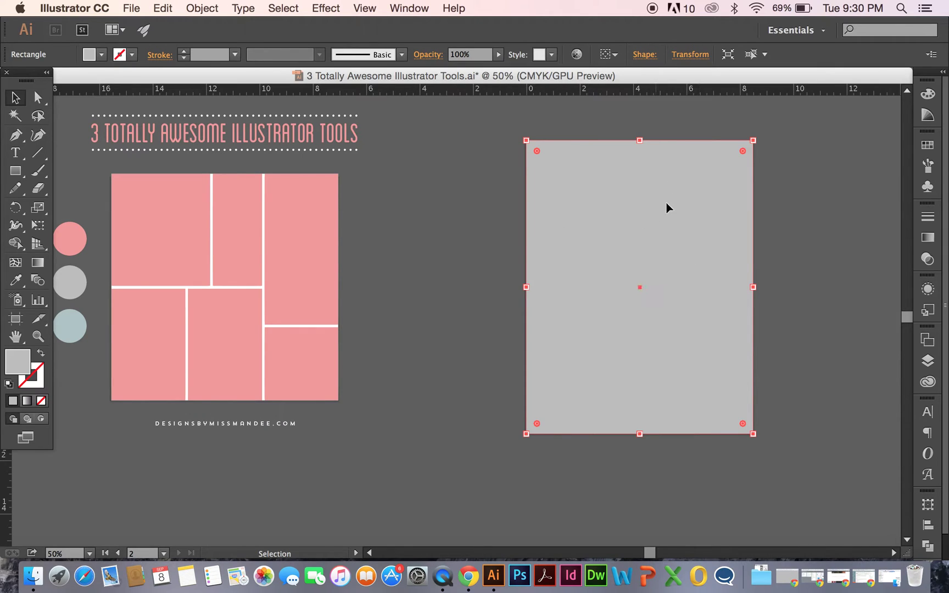
click(211, 11)
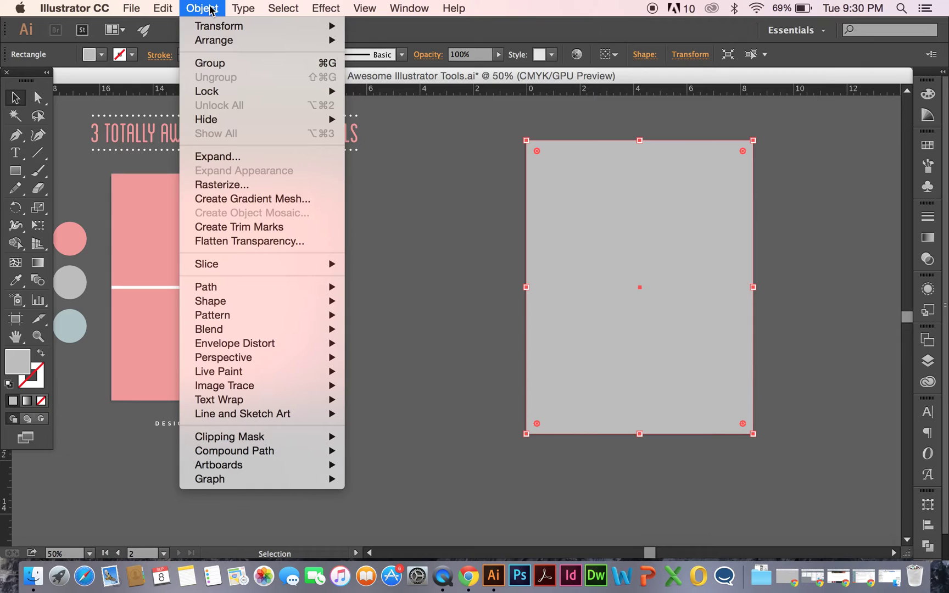
mouse_move(254, 290)
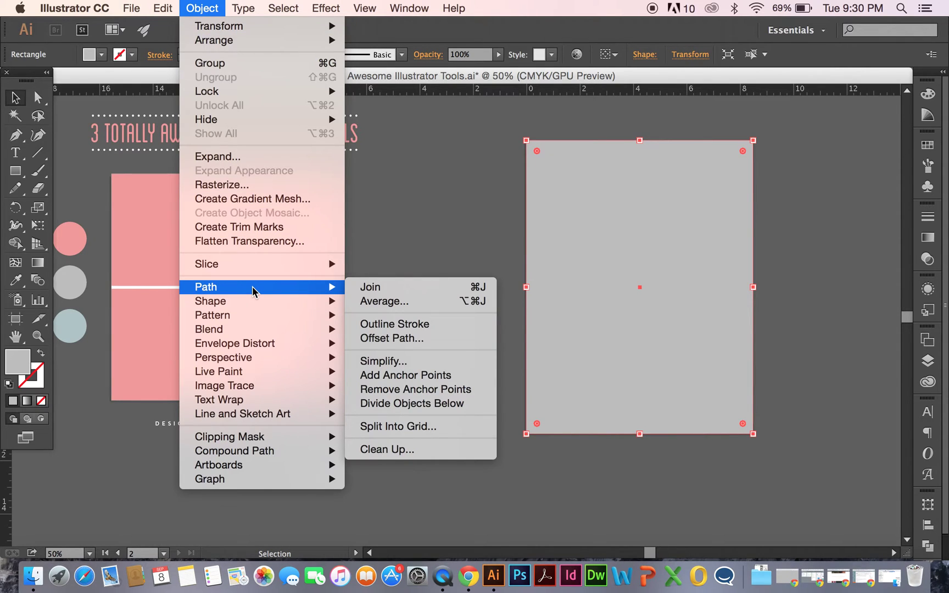
click(420, 426)
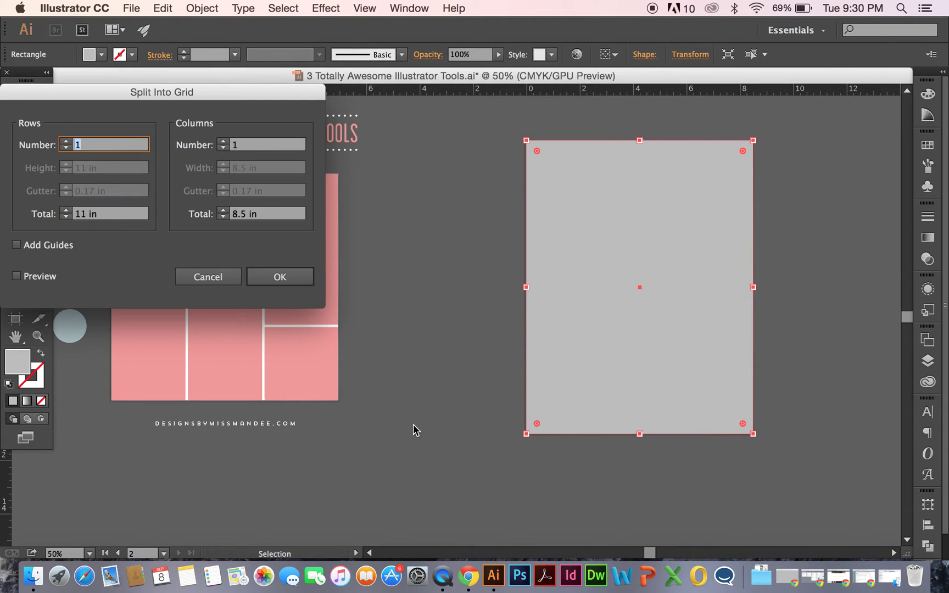
- Preview the grey rectangle split into 4 rows and 2 columns with gutters
click(66, 141)
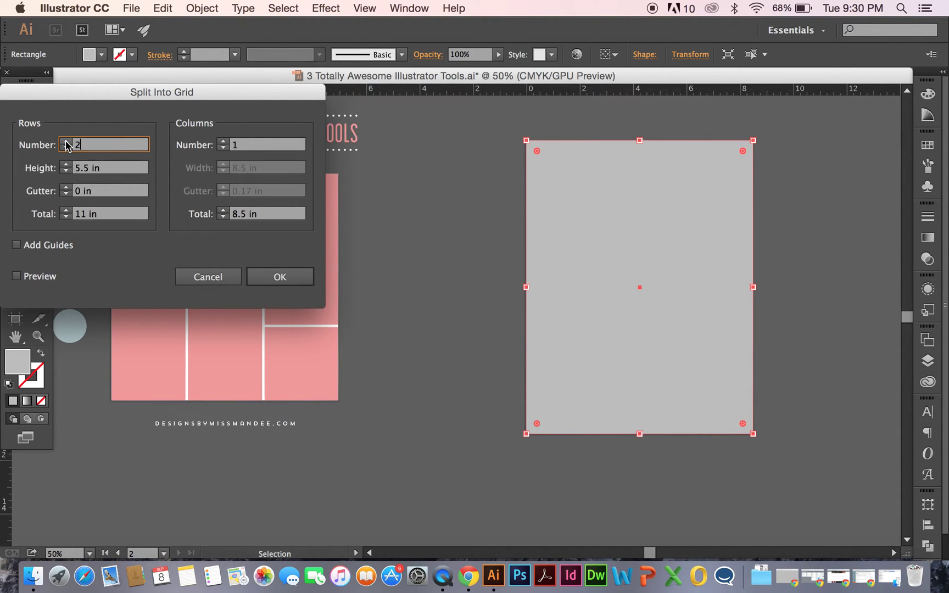
click(16, 276)
click(223, 141)
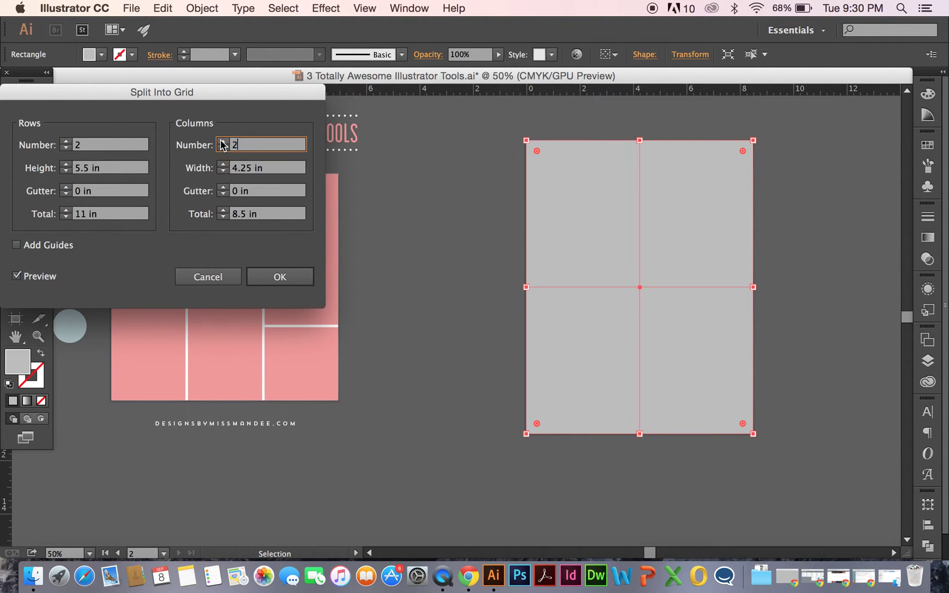
click(66, 142)
click(66, 141)
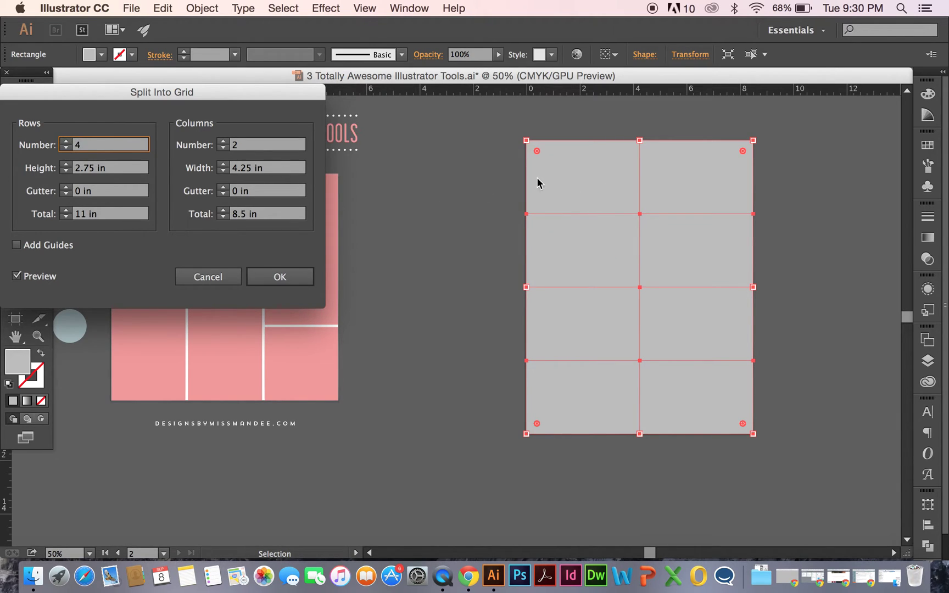
click(223, 187)
click(63, 188)
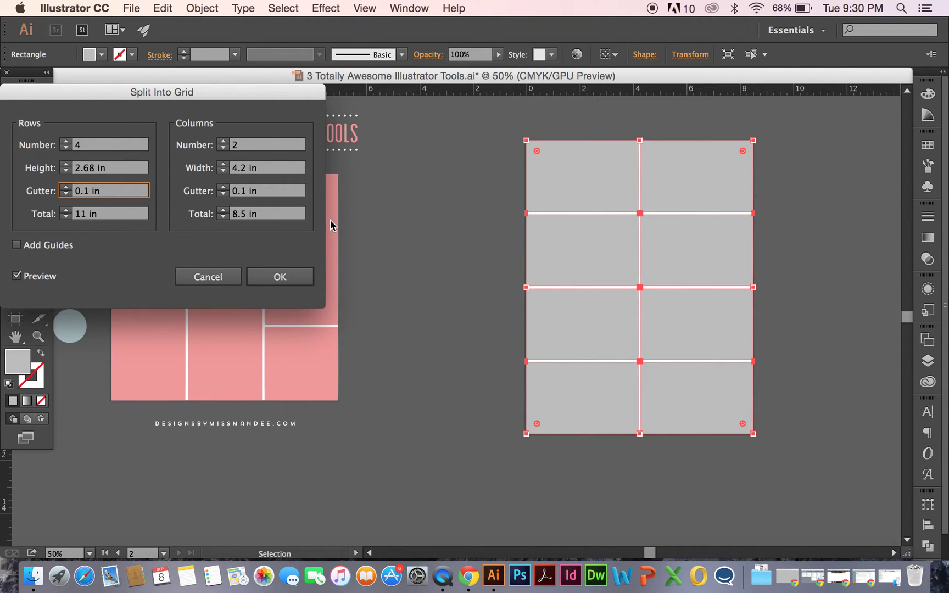
- Set the row height to 2.5 in and apply the grid split
click(88, 169)
double_click(88, 169)
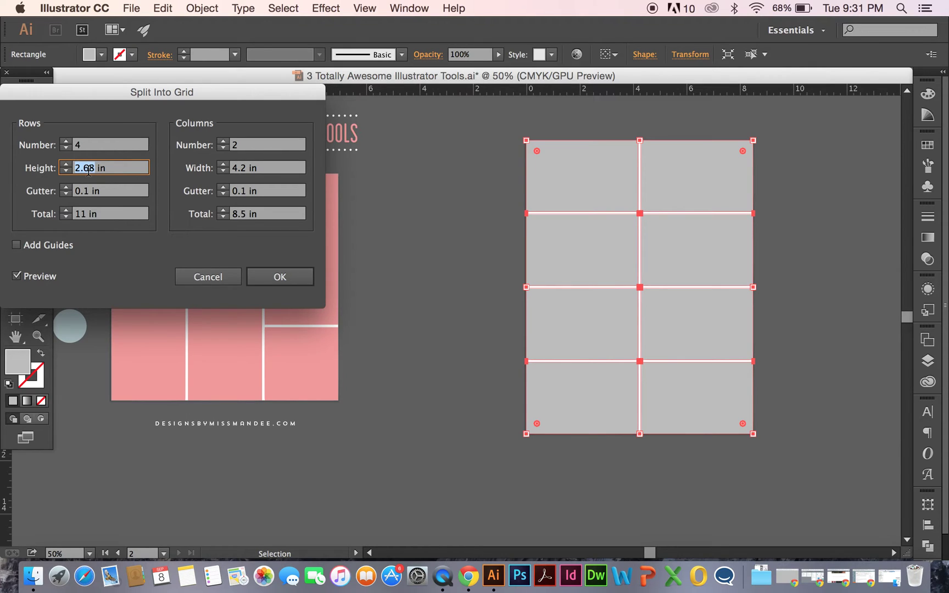
text(2.5)
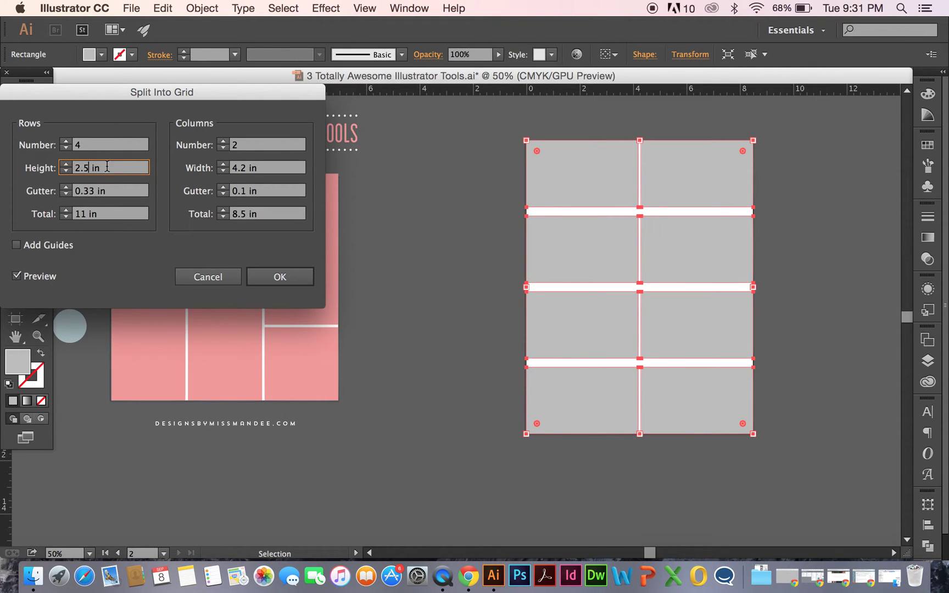
click(286, 279)
scroll(423, 288, left, 5)
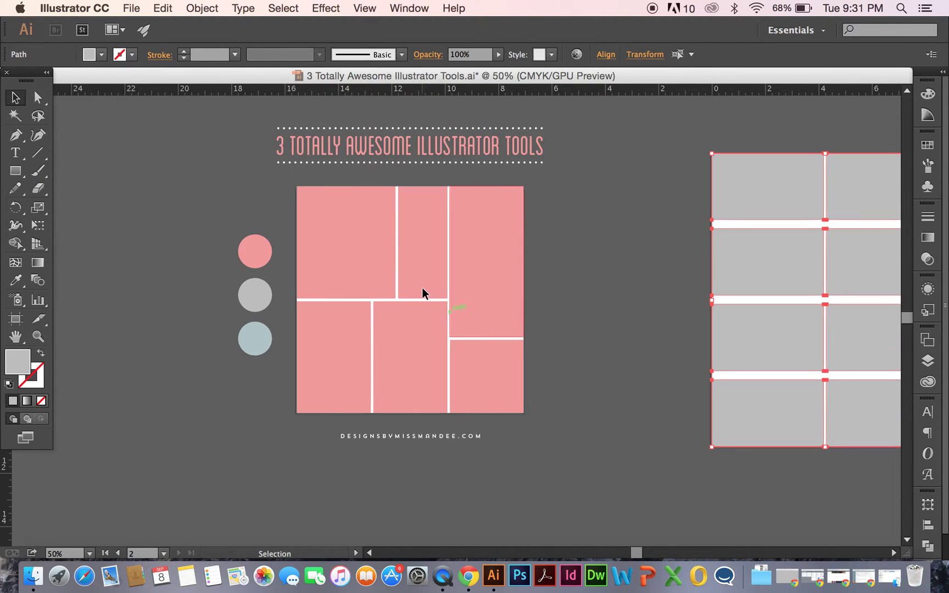
- Delete the pink grid and zoom in on the blank white artboard
scroll(423, 287, left, 2)
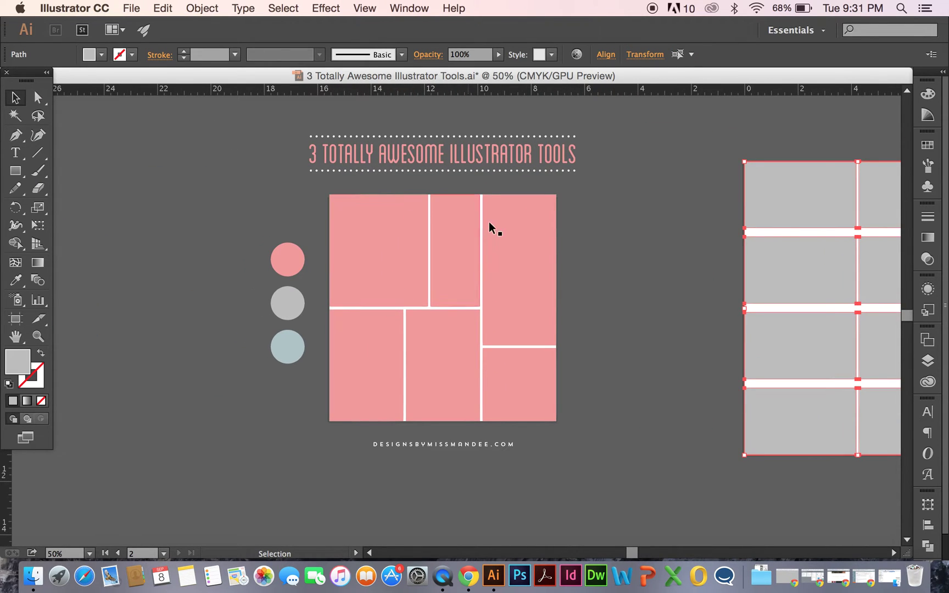
click(366, 390)
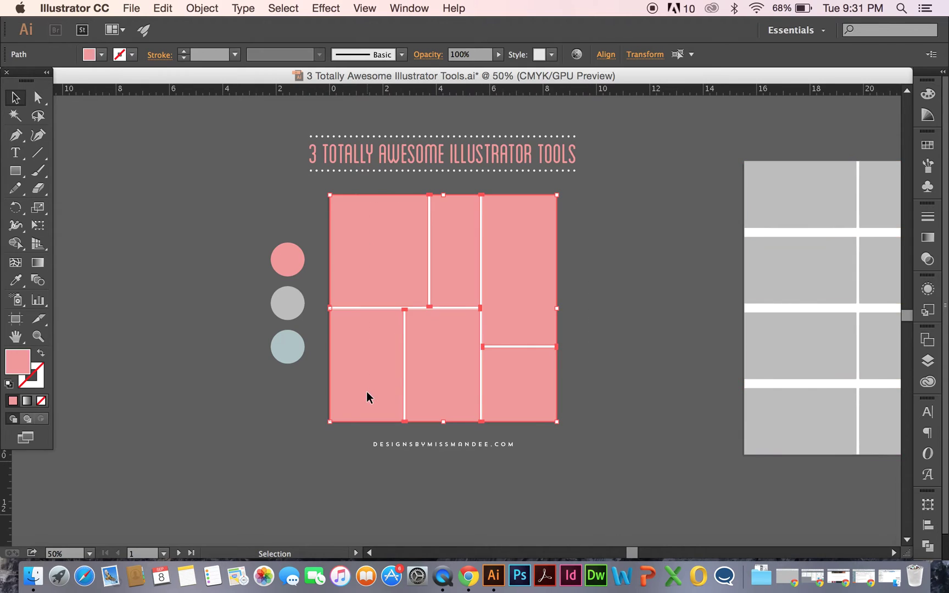
key(Delete)
key(super+equal)
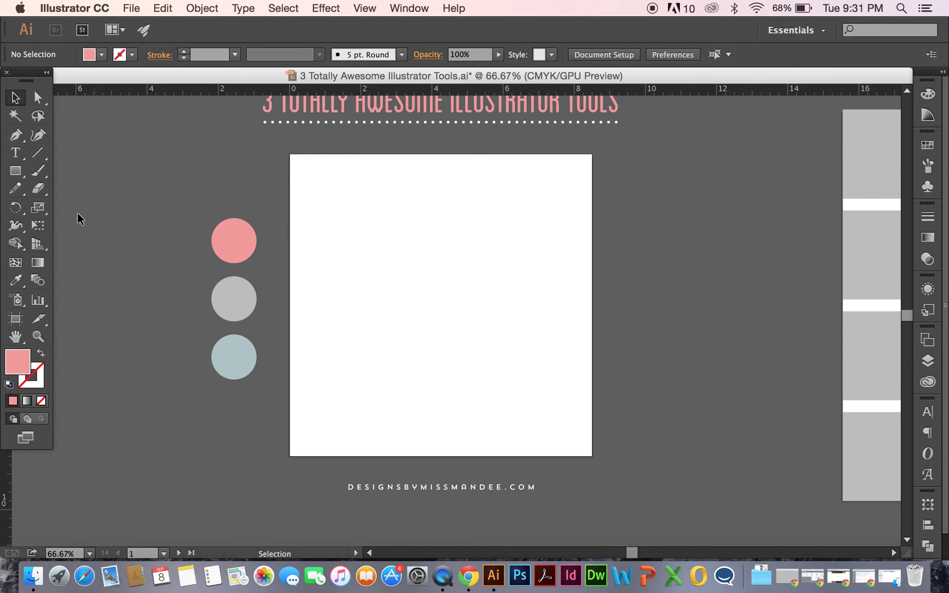
- Draw a pink 2.43 in square at the artboard's top-left corner and select it
click(16, 171)
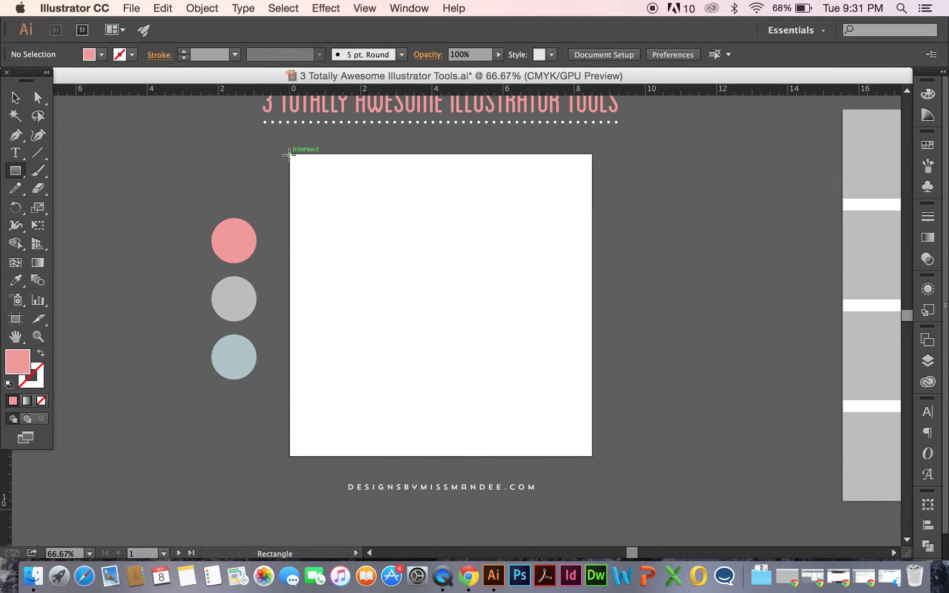
drag(290, 154, 383, 247)
key(v)
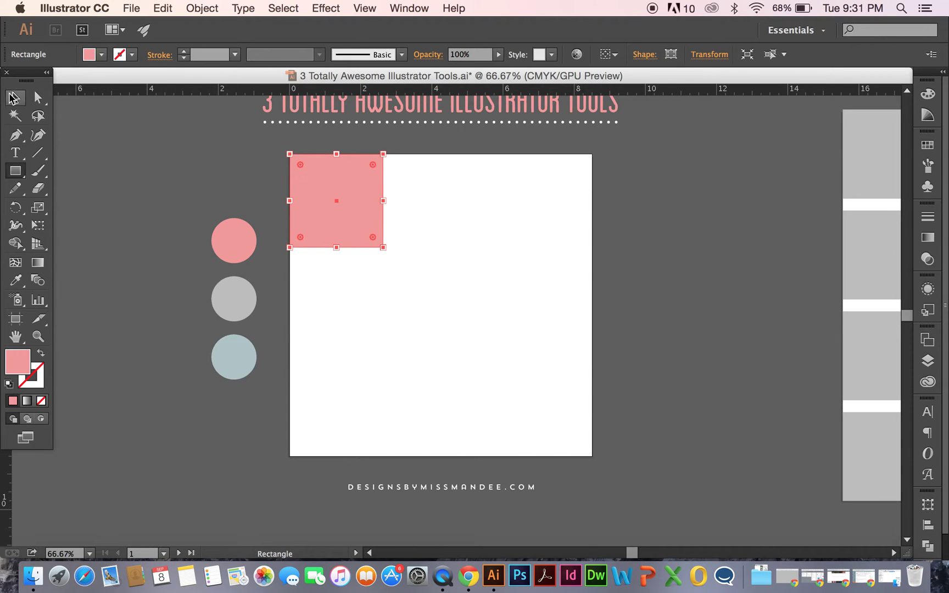
click(461, 245)
click(348, 222)
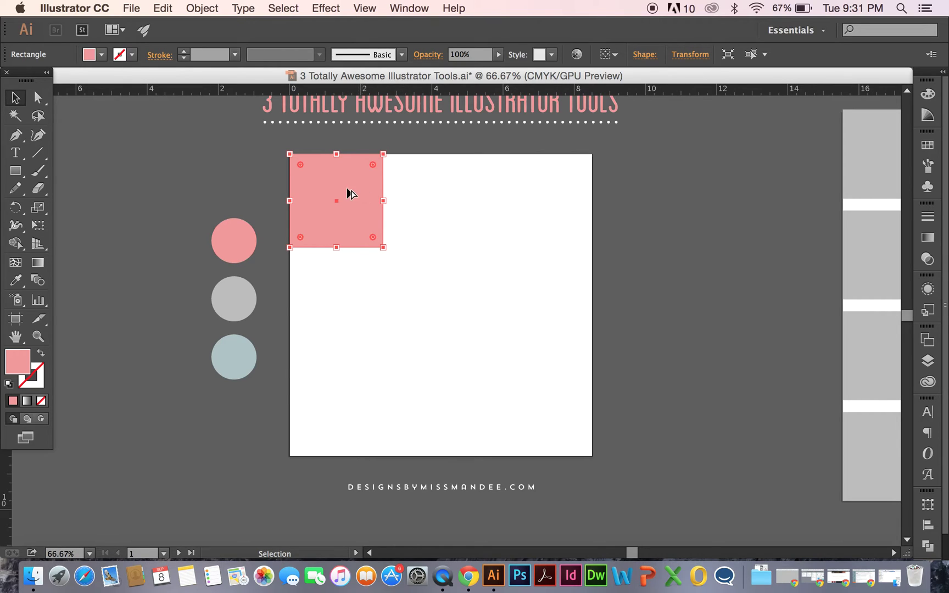
- Duplicate the square to the right and repeat Transform Again three times to form a row
drag(338, 191, 448, 193)
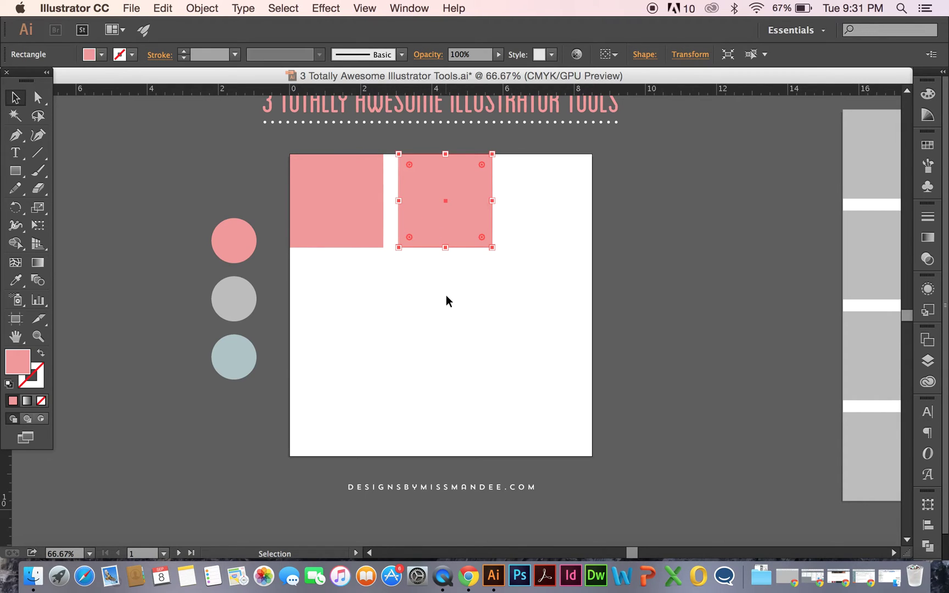
click(211, 9)
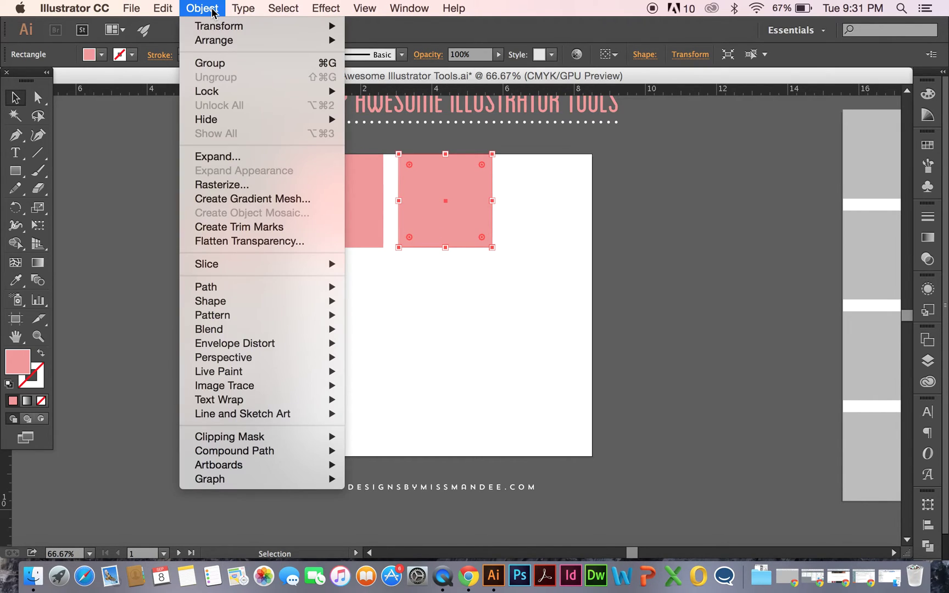
mouse_move(216, 28)
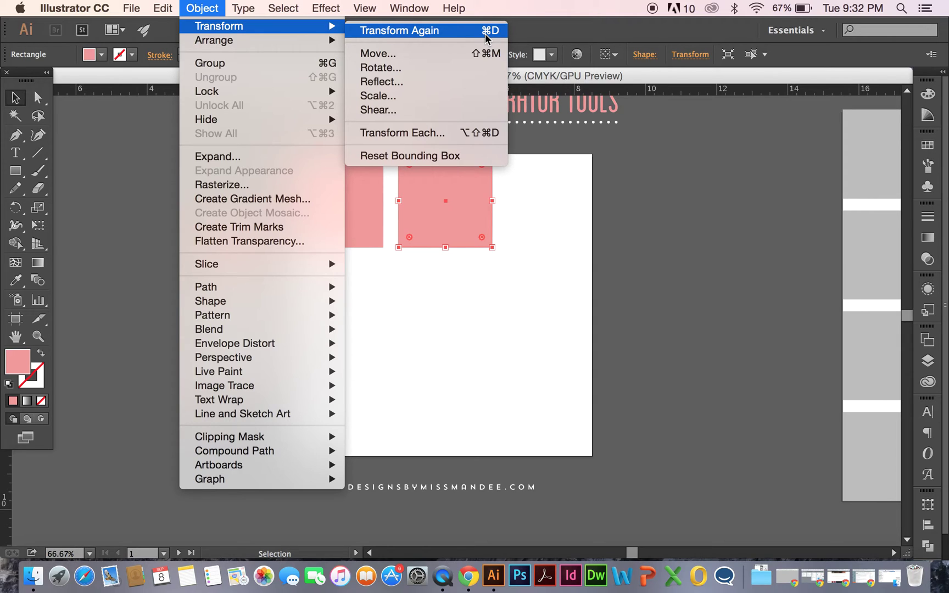
click(581, 241)
key(super+d)
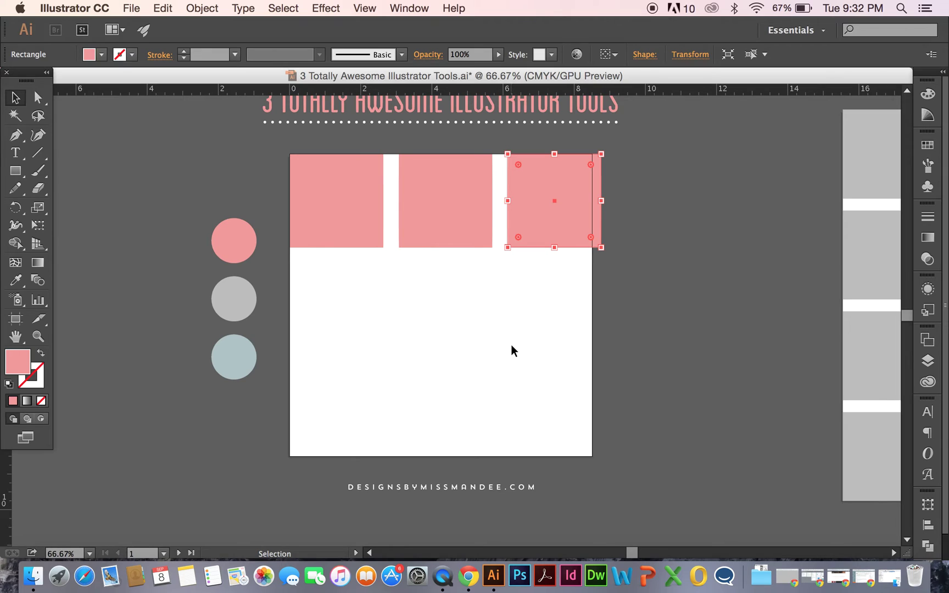
key(super+d)
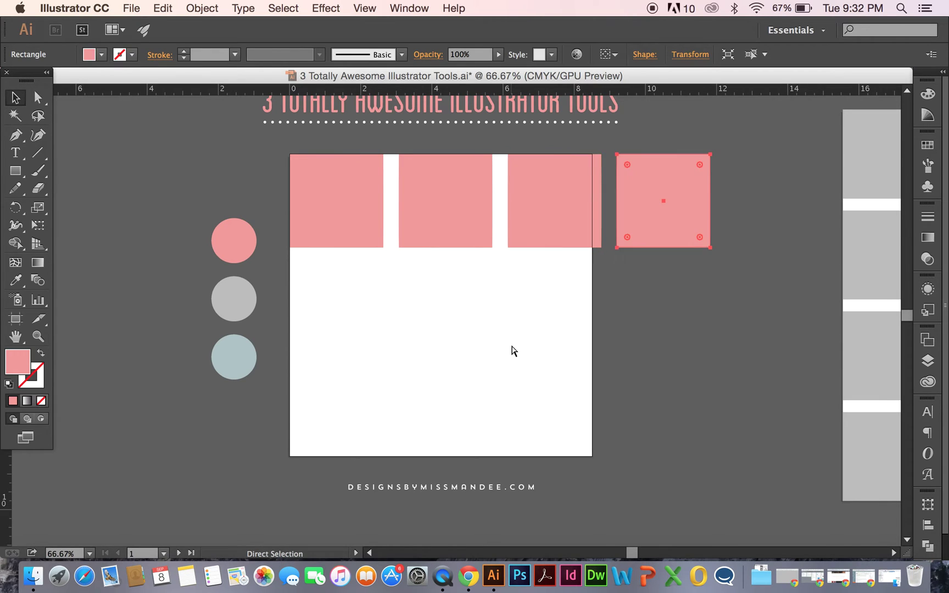
key(super+d)
- Marquee-select all the pink squares and delete them
key(v)
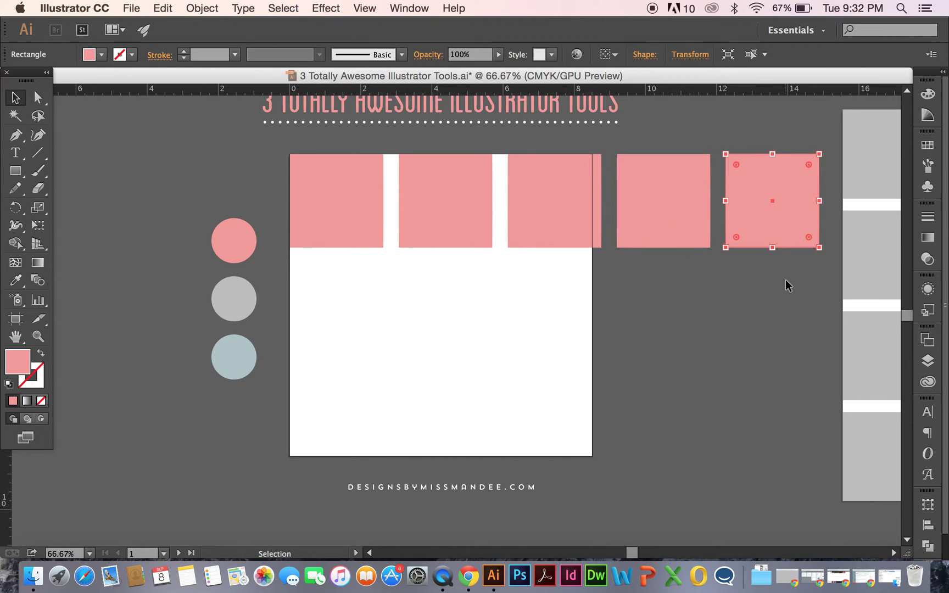
drag(787, 278, 358, 218)
key(Delete)
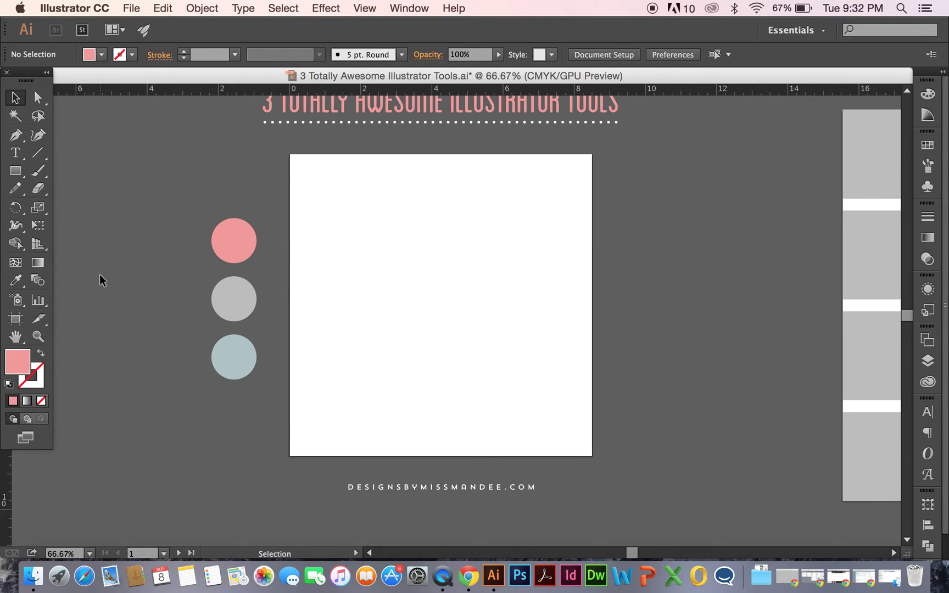
- Draw a small 0.81 in circle, eyedrop the blue-grey colour, and move it to the top-left corner
scroll(99, 274, up, 2)
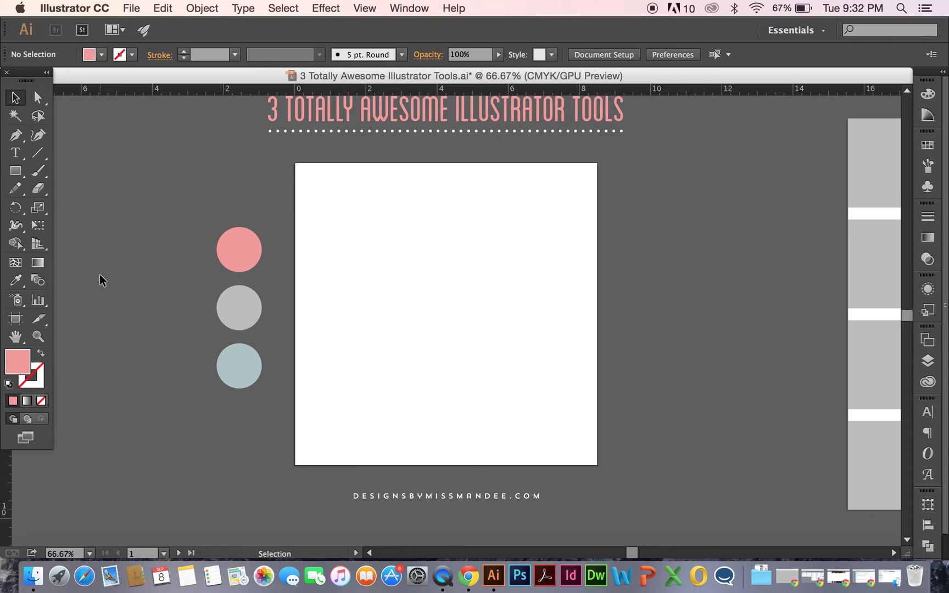
click(22, 175)
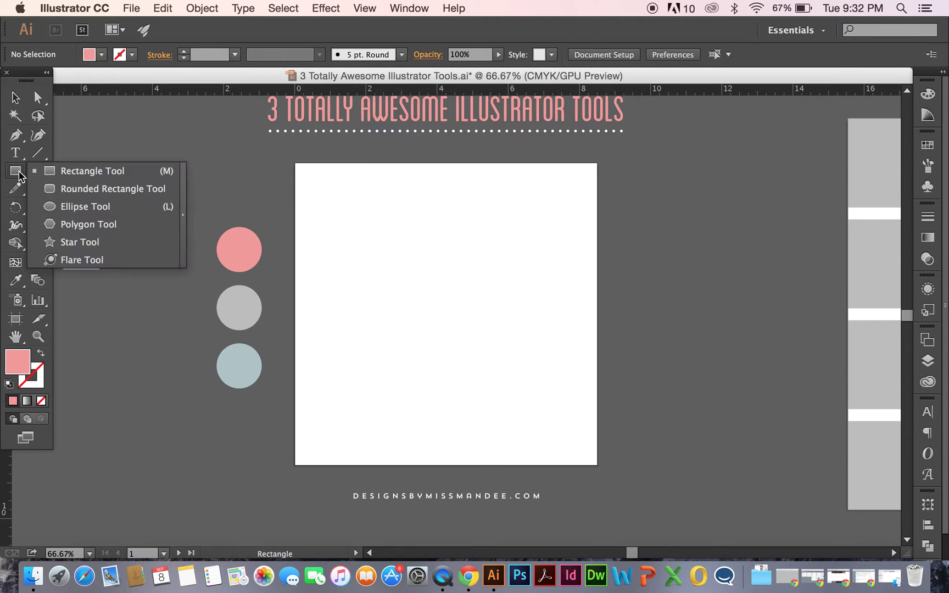
click(57, 207)
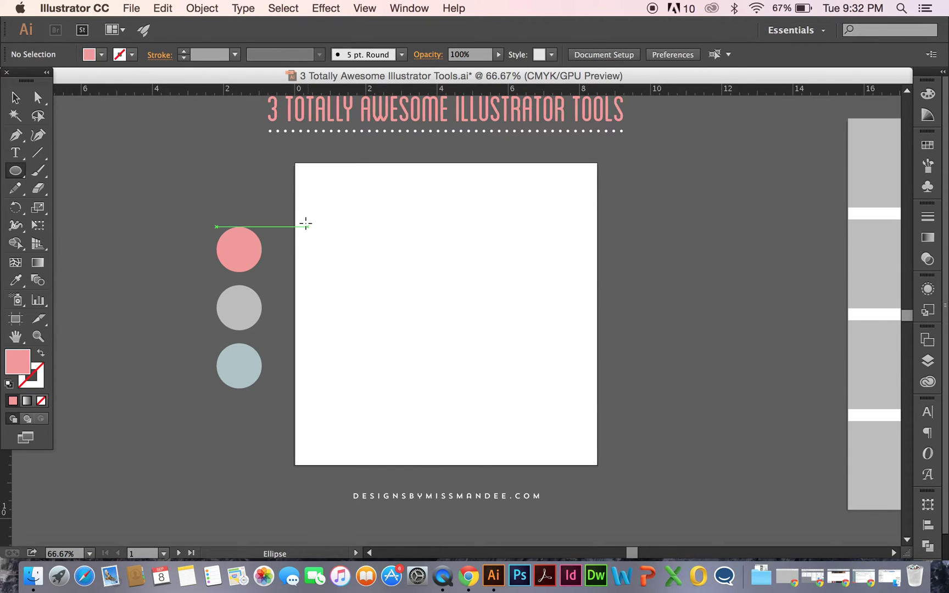
drag(291, 207, 310, 232)
key(v)
key(i)
click(250, 365)
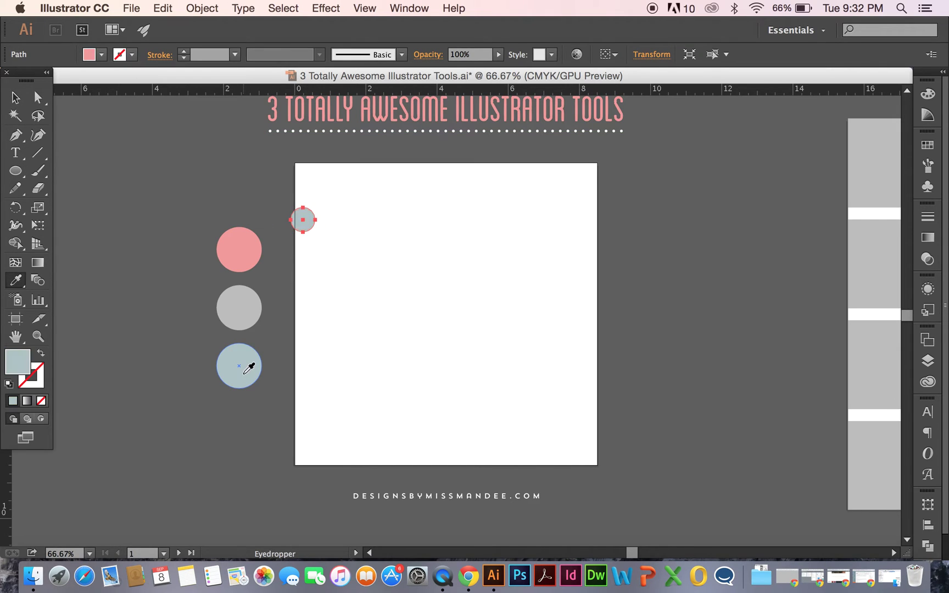
key(v)
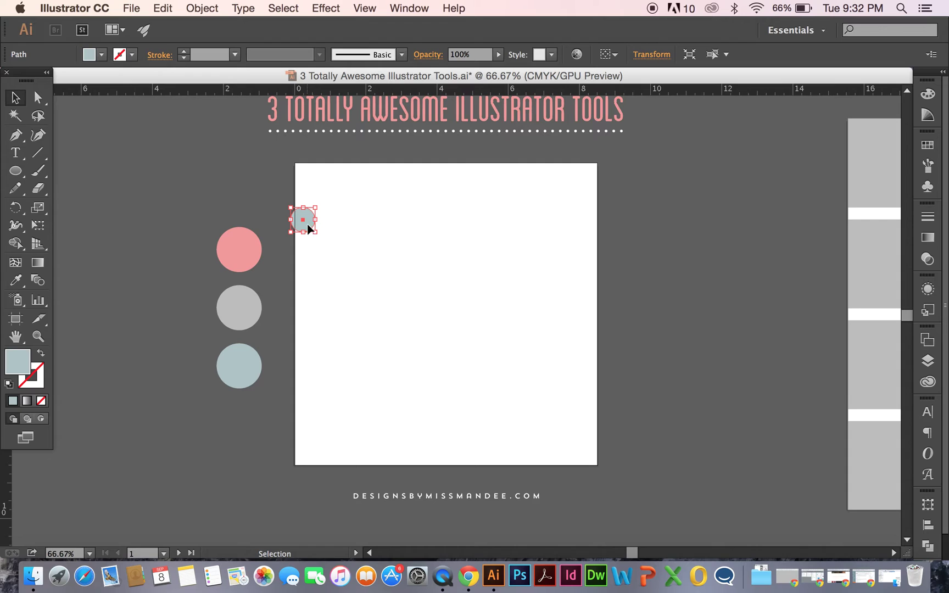
drag(307, 223, 300, 196)
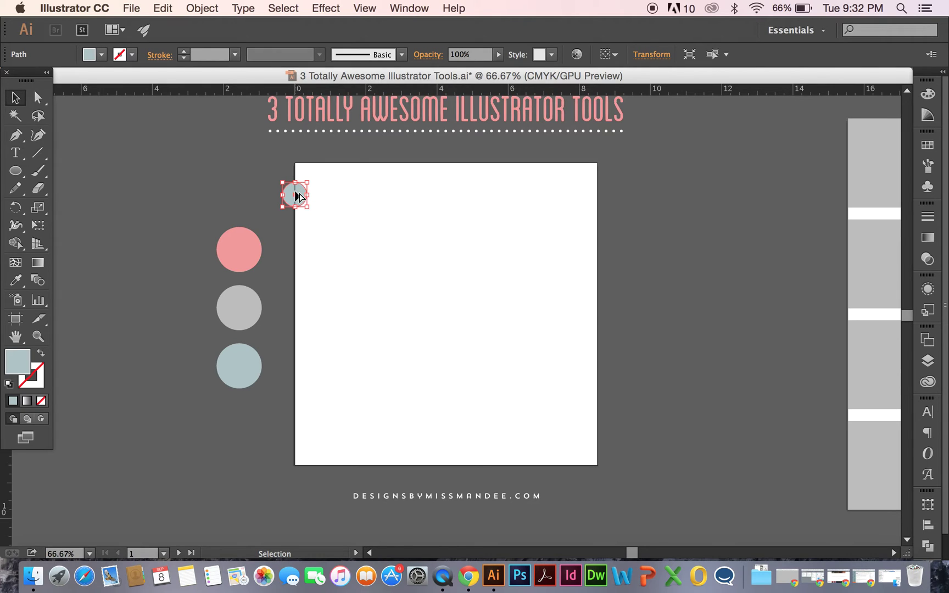
- Copy the blue-grey circle to the top-right corner, then select both circles for blending
drag(300, 196, 595, 195)
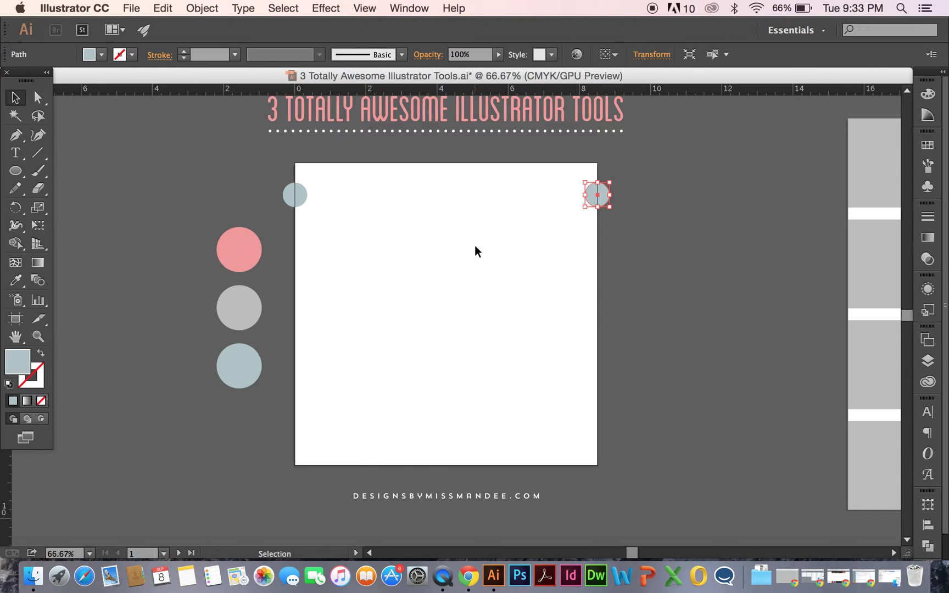
shift+click(297, 194)
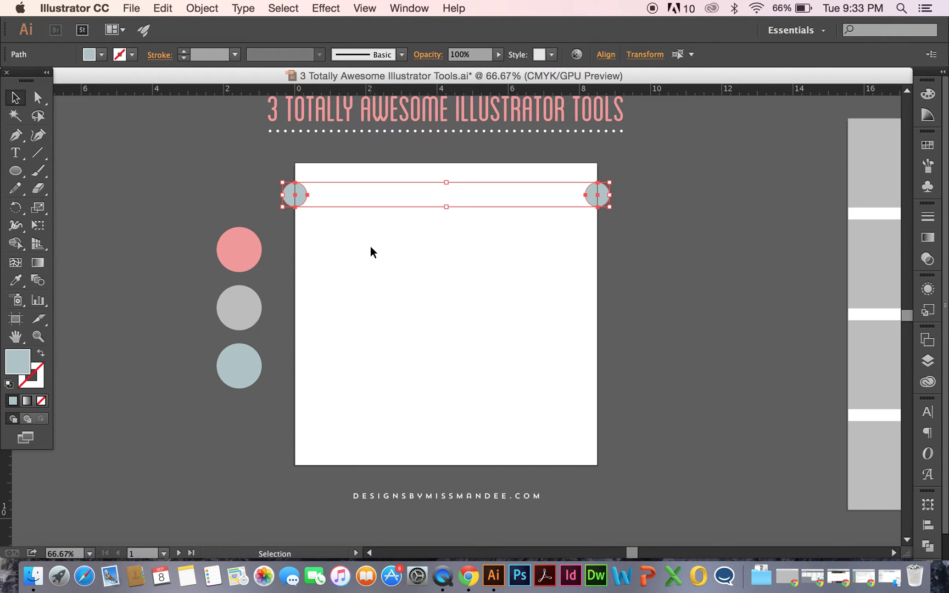
drag(610, 242, 294, 173)
click(209, 7)
mouse_move(254, 333)
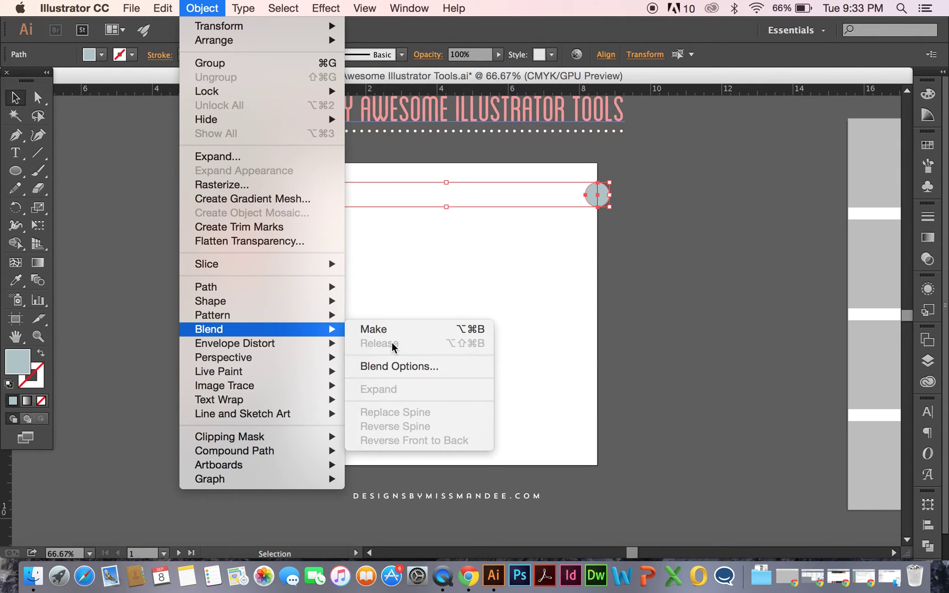
- Set Blend Options to Specified Steps with 5 steps
click(388, 368)
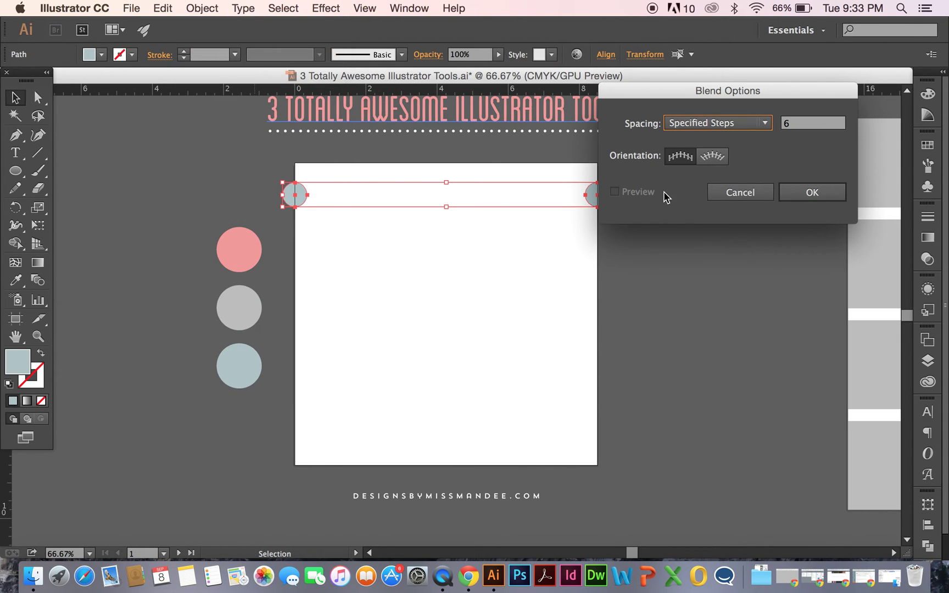
drag(627, 89, 682, 112)
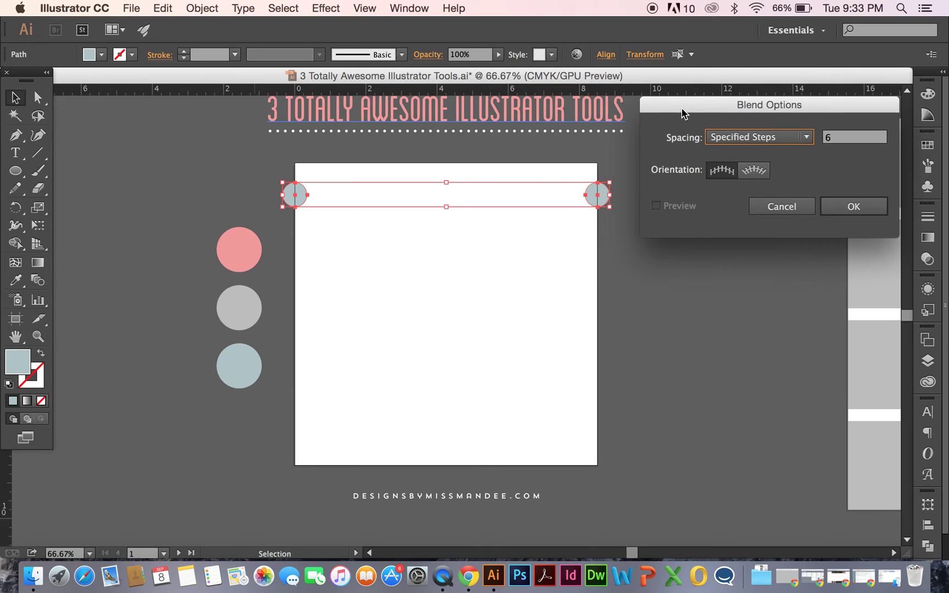
click(767, 138)
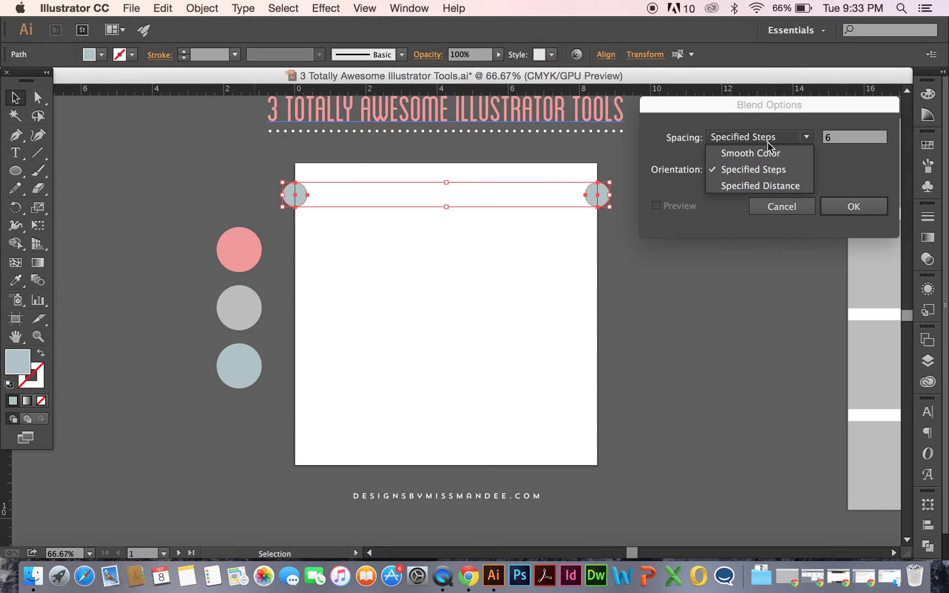
click(759, 170)
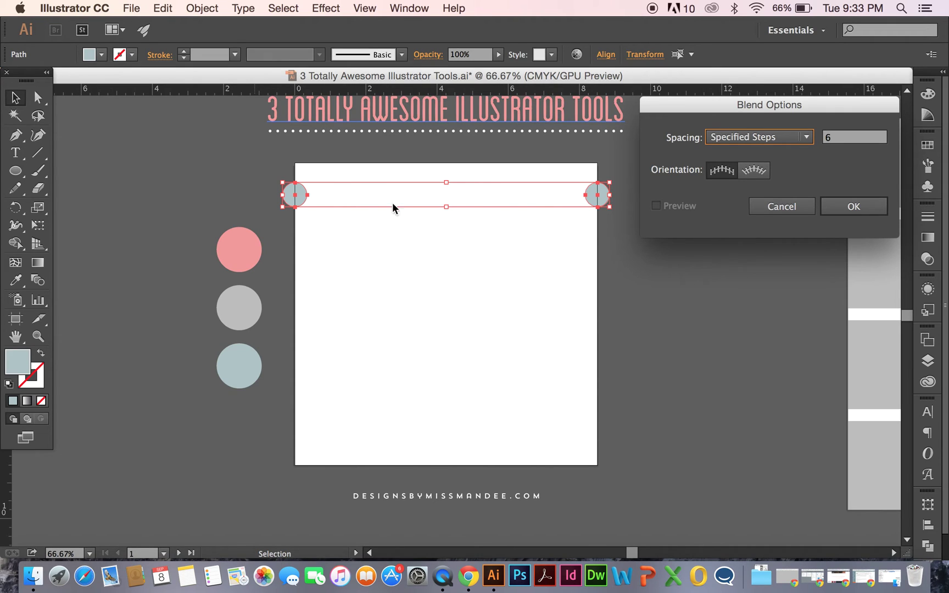
click(837, 137)
text(5)
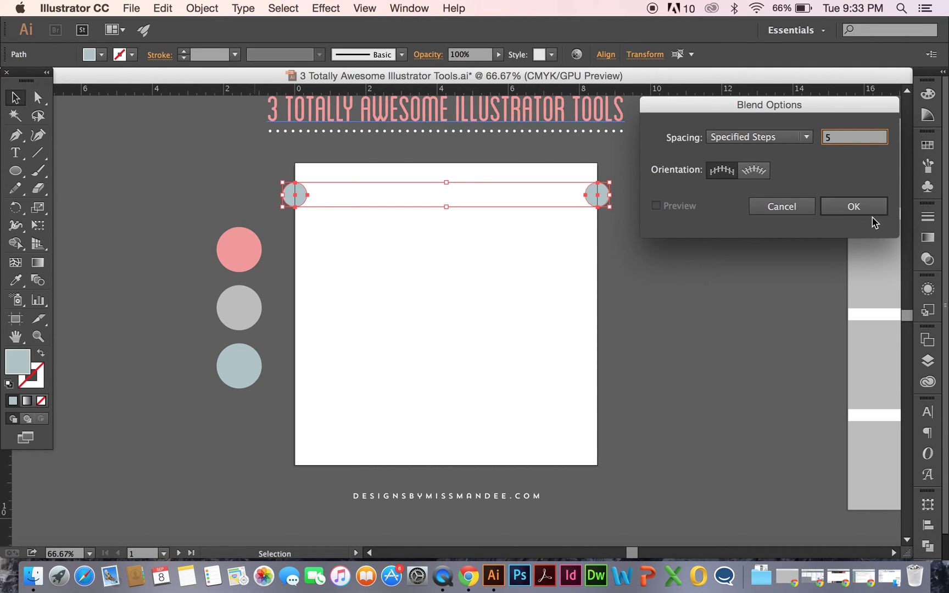
click(845, 207)
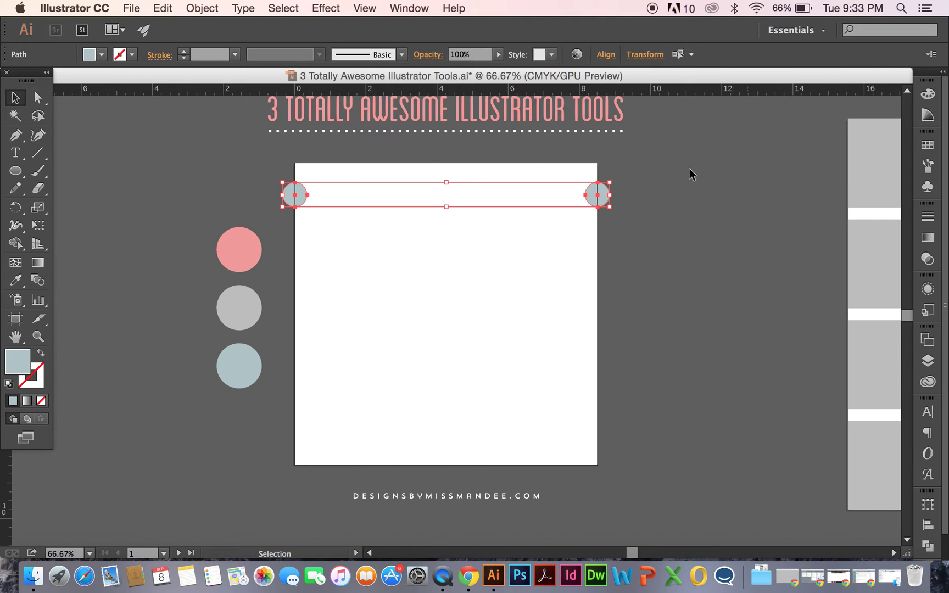
- Make the blend between the two corner circles, forming a row of seven
click(202, 9)
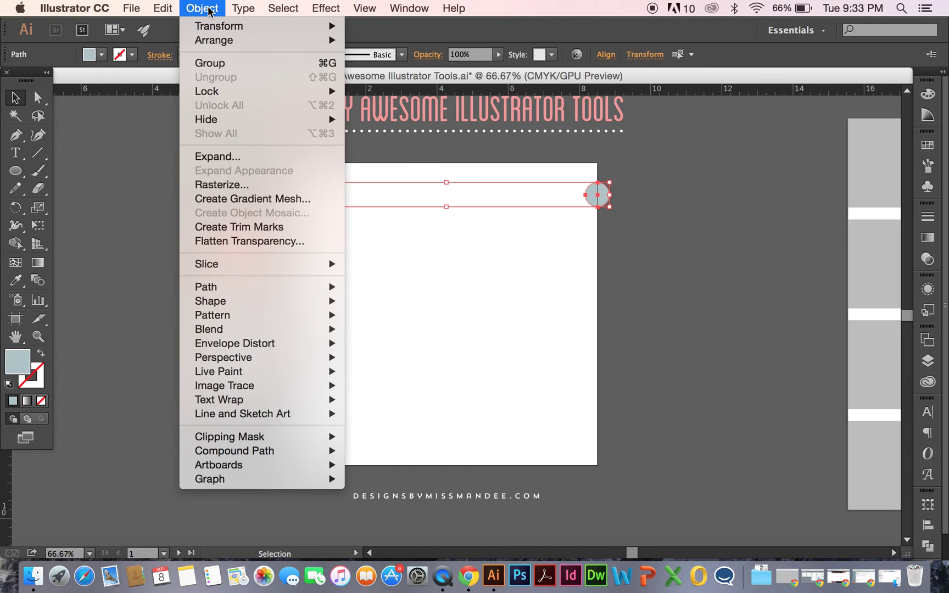
mouse_move(220, 332)
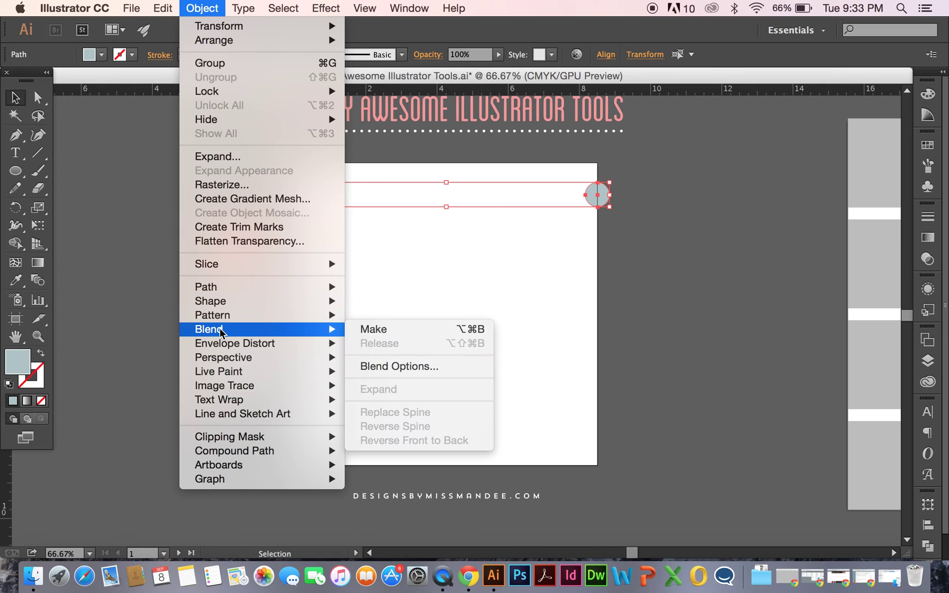
click(381, 329)
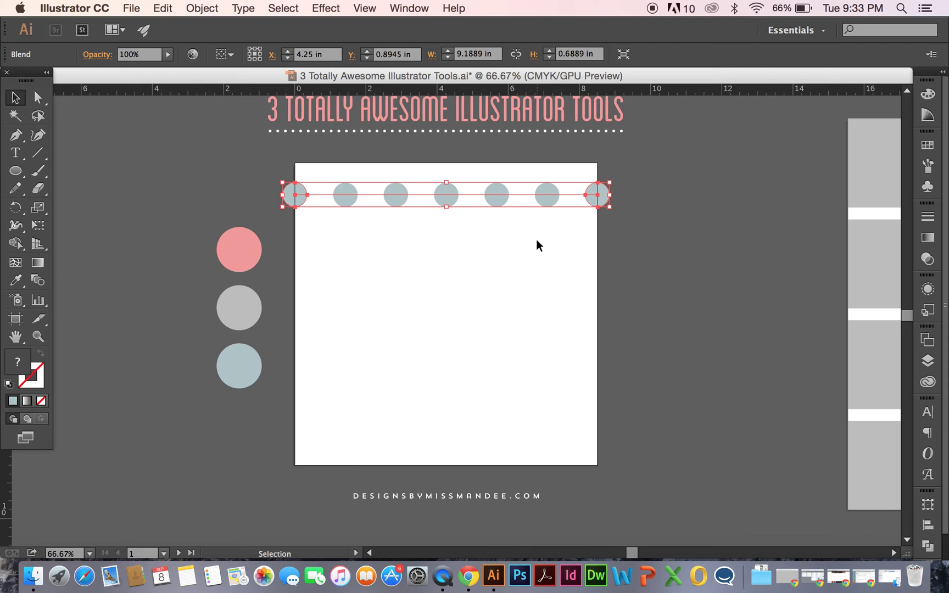
- Move the circle row to the artboard's top edge, then blend it with the other row
click(501, 243)
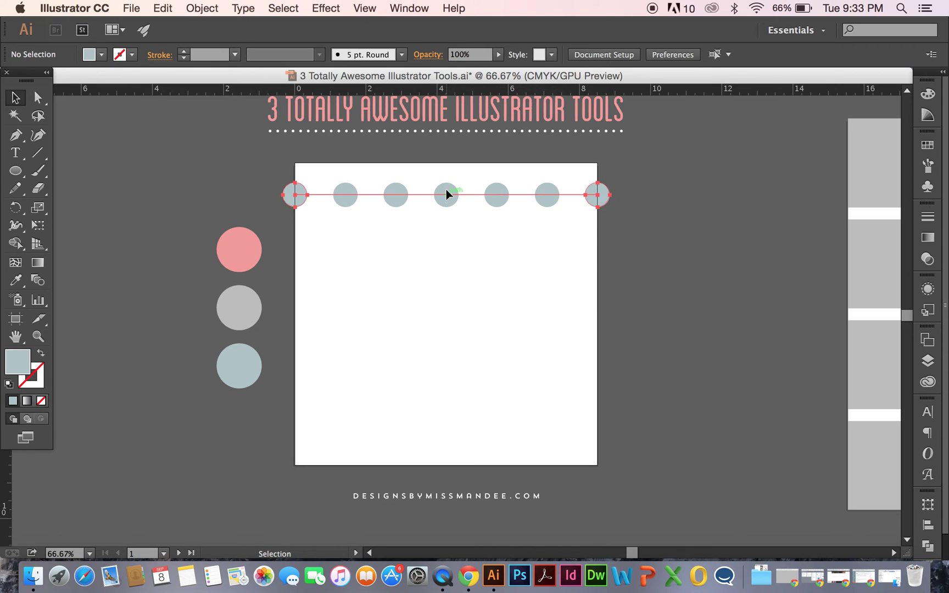
drag(445, 189, 440, 465)
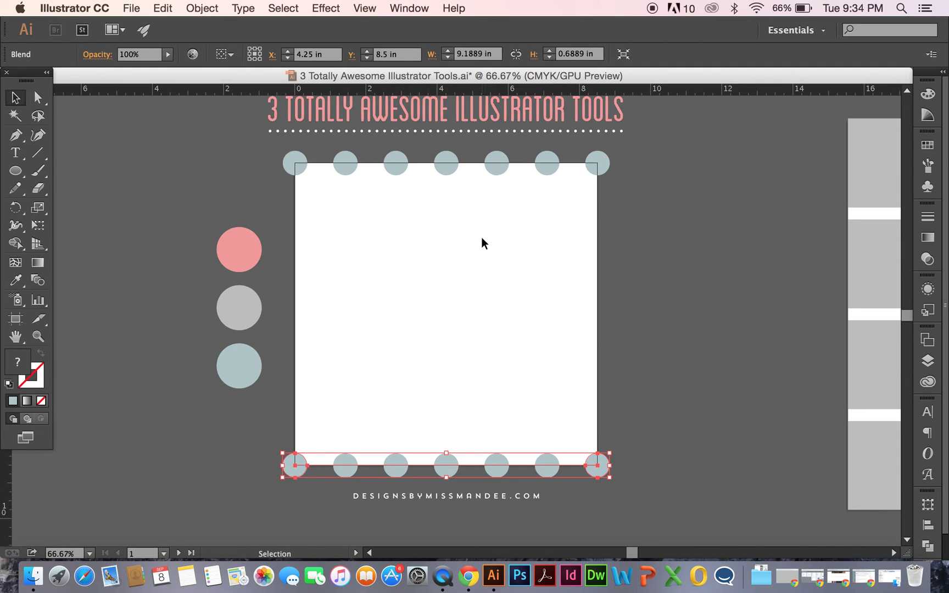
shift+click(490, 168)
click(210, 10)
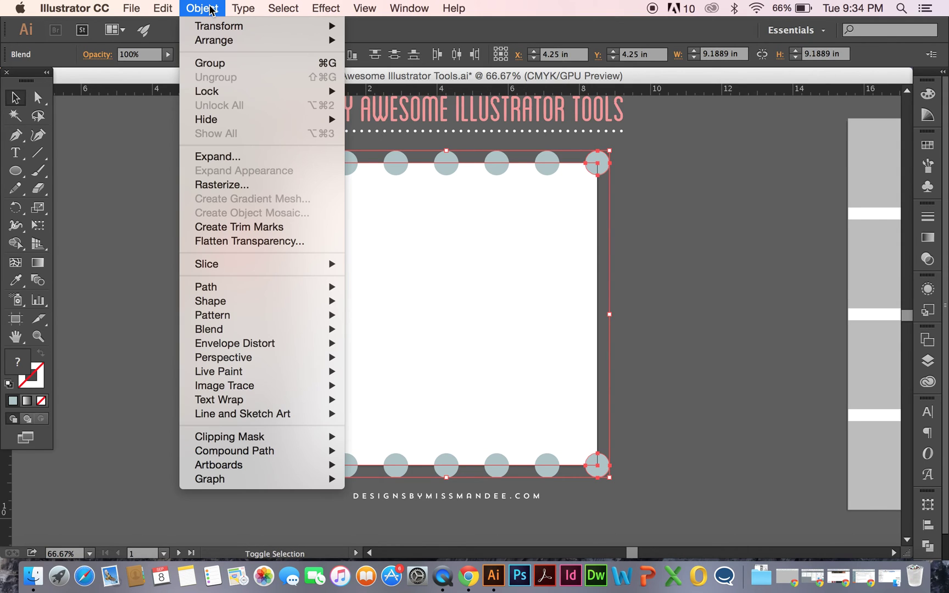
mouse_move(288, 332)
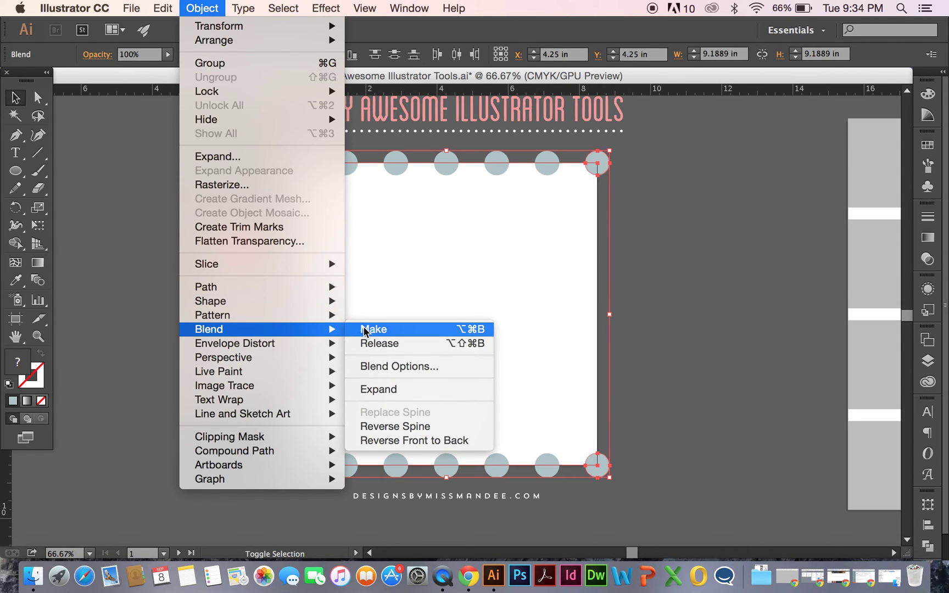
click(381, 333)
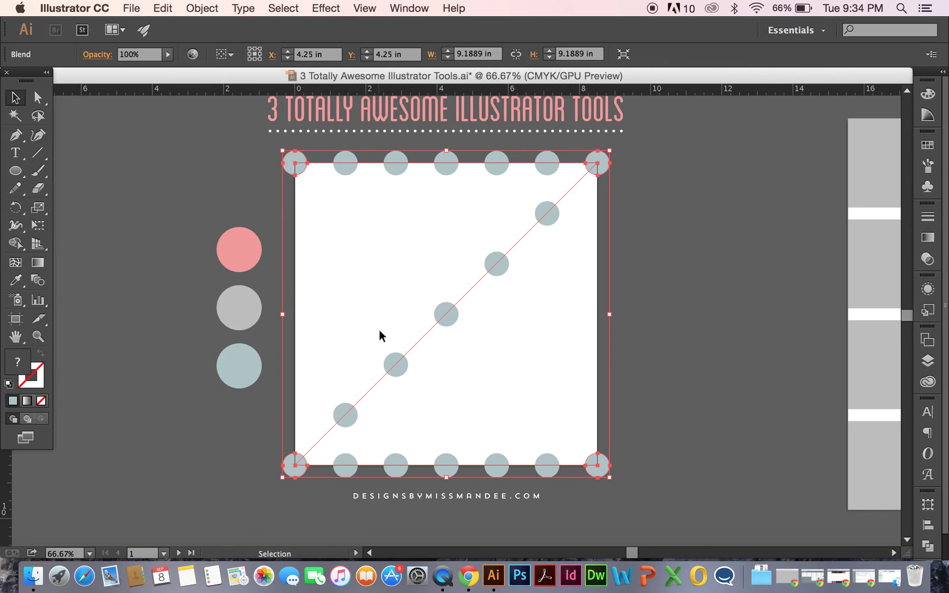
- Undo the unwanted diagonal blend and select only the top row of circles
click(678, 288)
key(super+z)
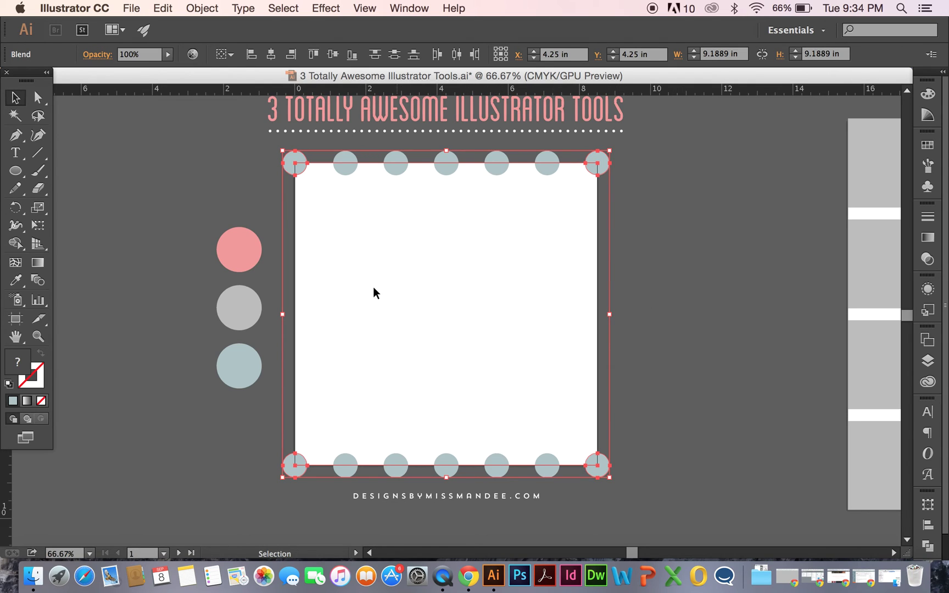
click(368, 222)
click(301, 171)
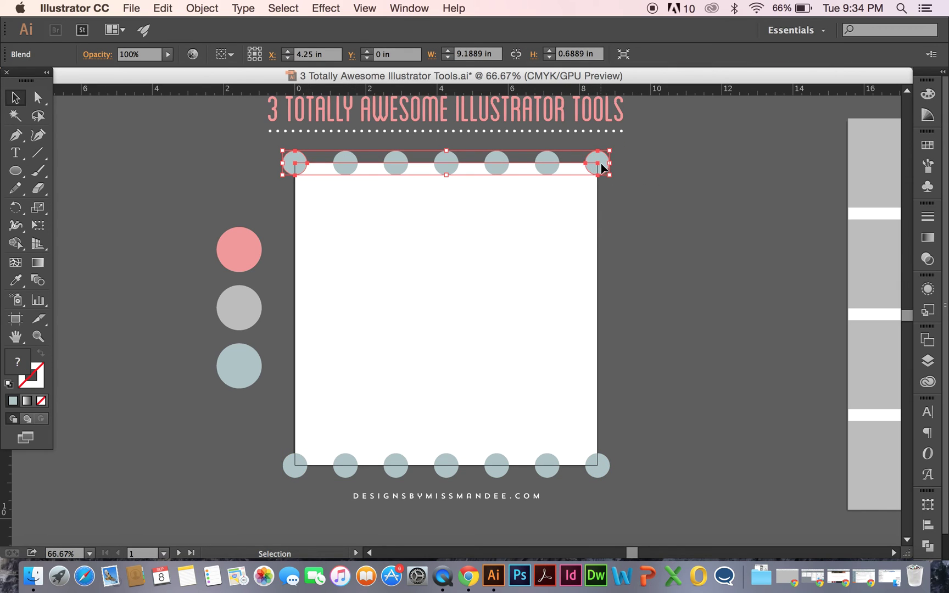
- Expand the top and bottom row blends into separate circles with Object > Blend > Expand
shift+click(494, 457)
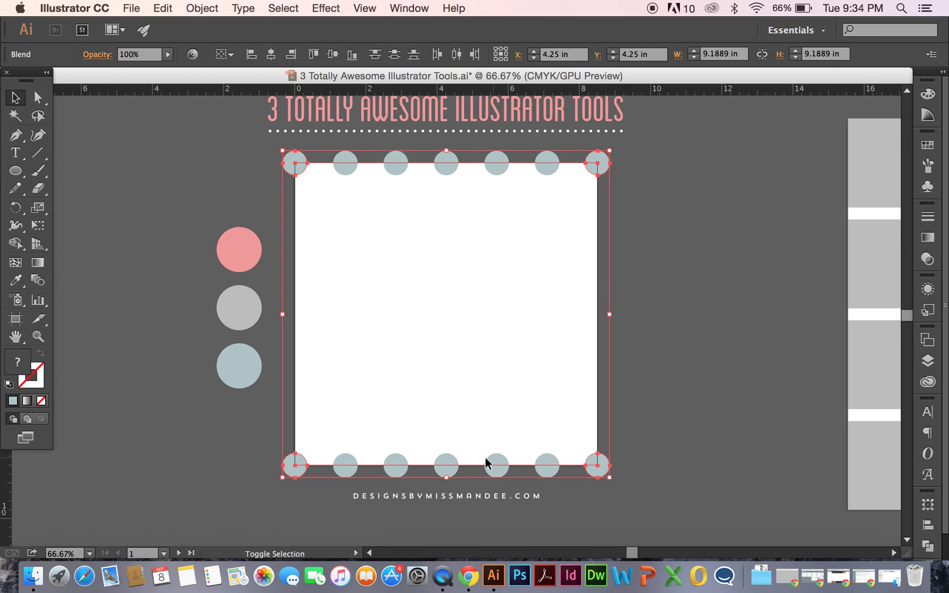
click(211, 8)
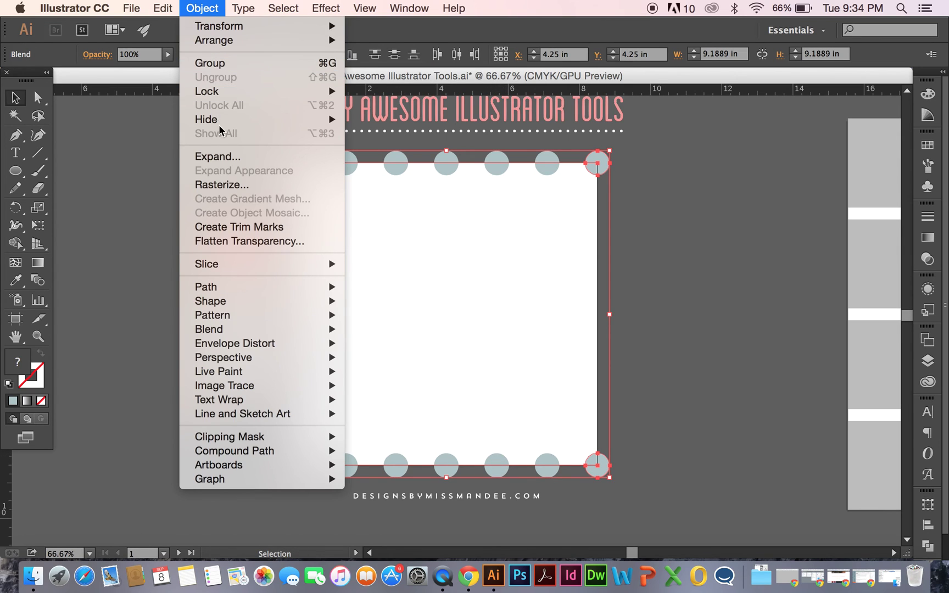
mouse_move(228, 328)
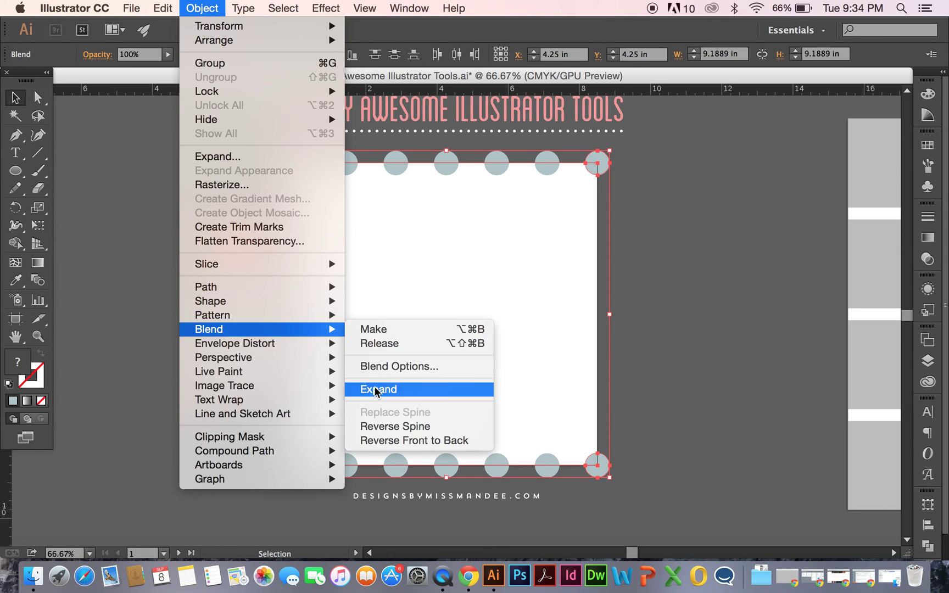
click(391, 390)
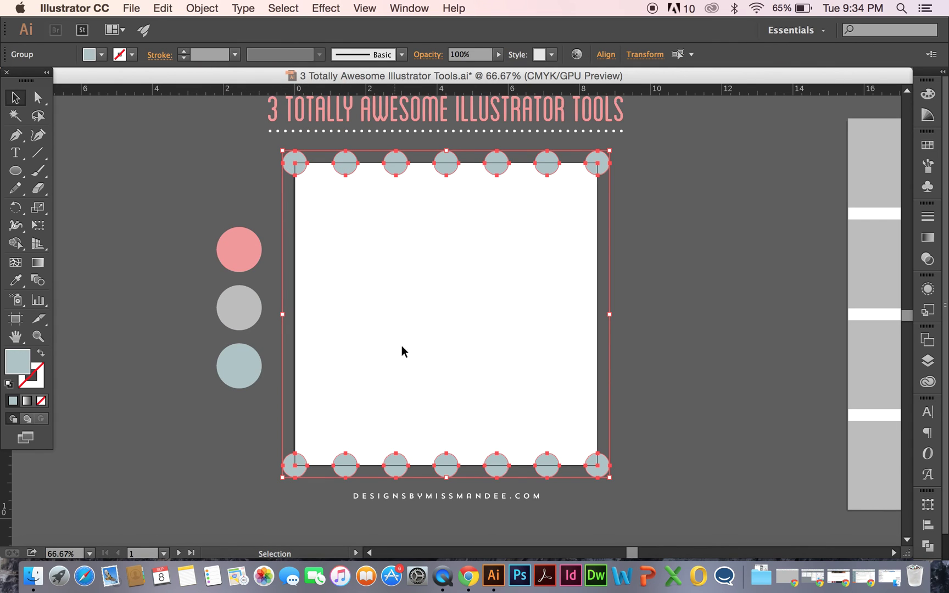
click(558, 267)
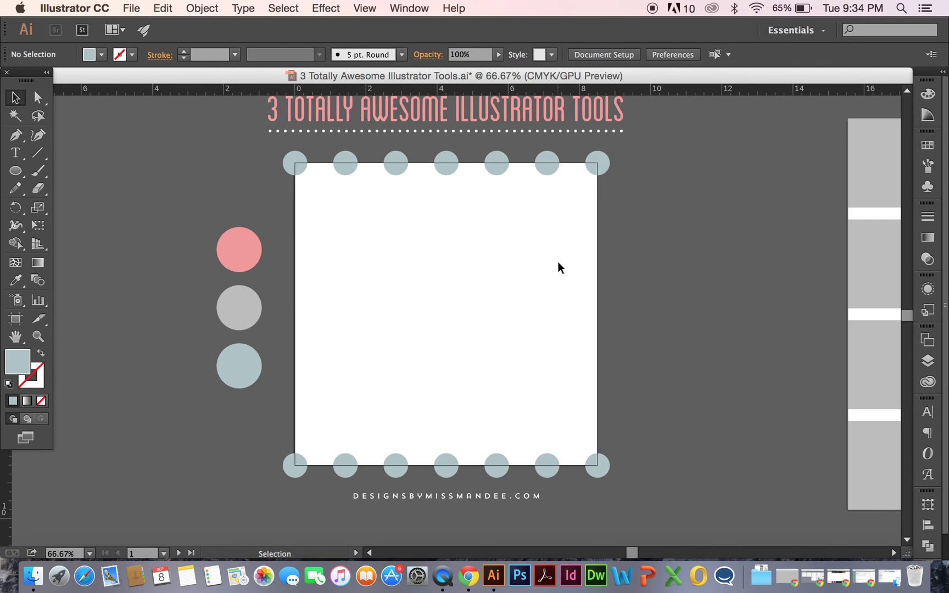
- Blend the top and bottom rows to fill the artboard with a 7×7 dot grid
click(598, 170)
shift+click(504, 465)
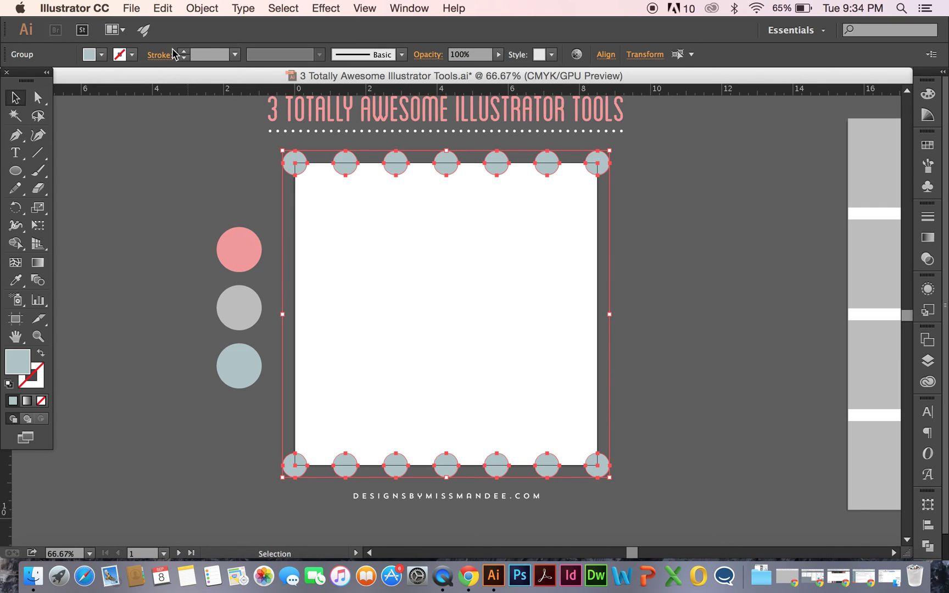
click(202, 9)
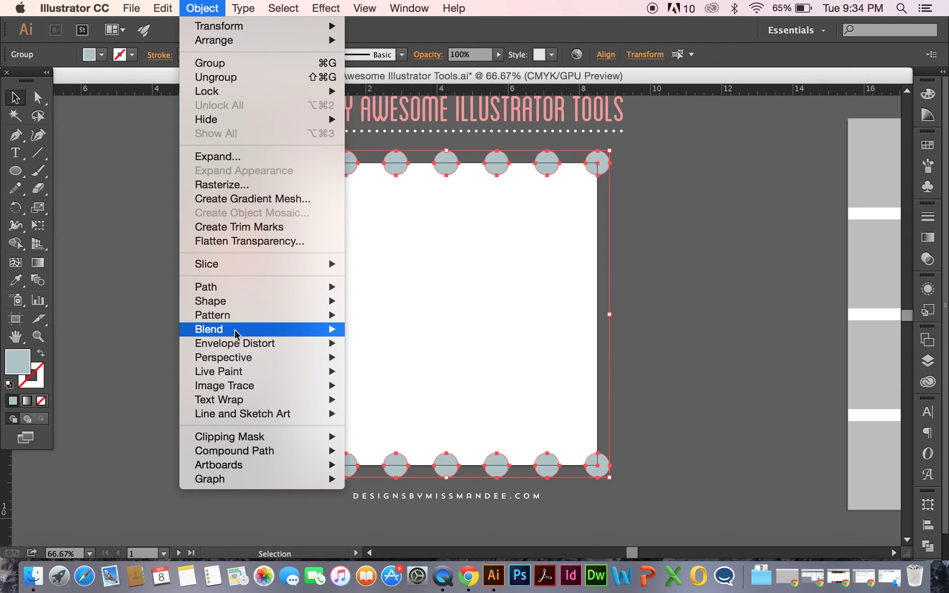
mouse_move(236, 333)
click(366, 329)
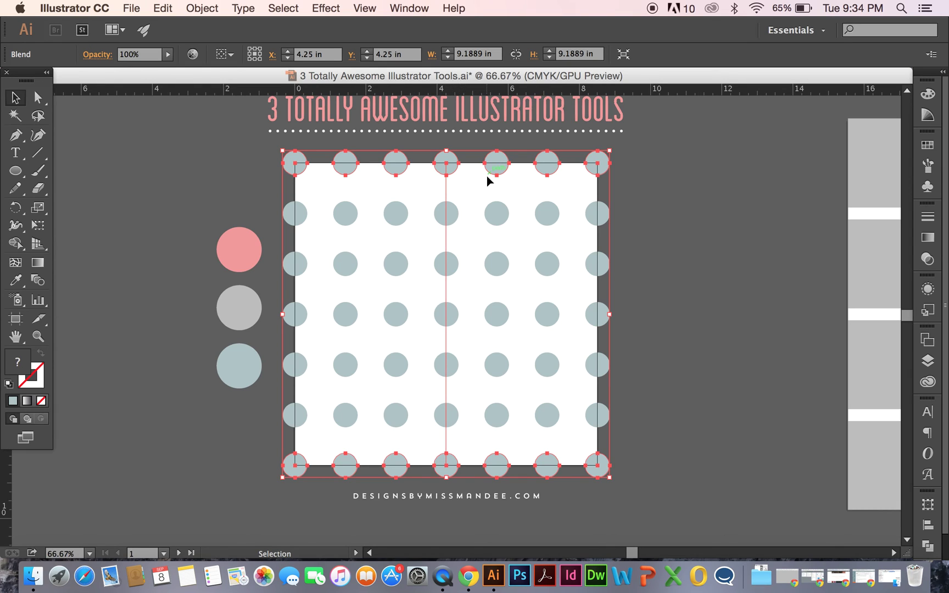
- Expand the grid blend into a group of separate circles
click(659, 328)
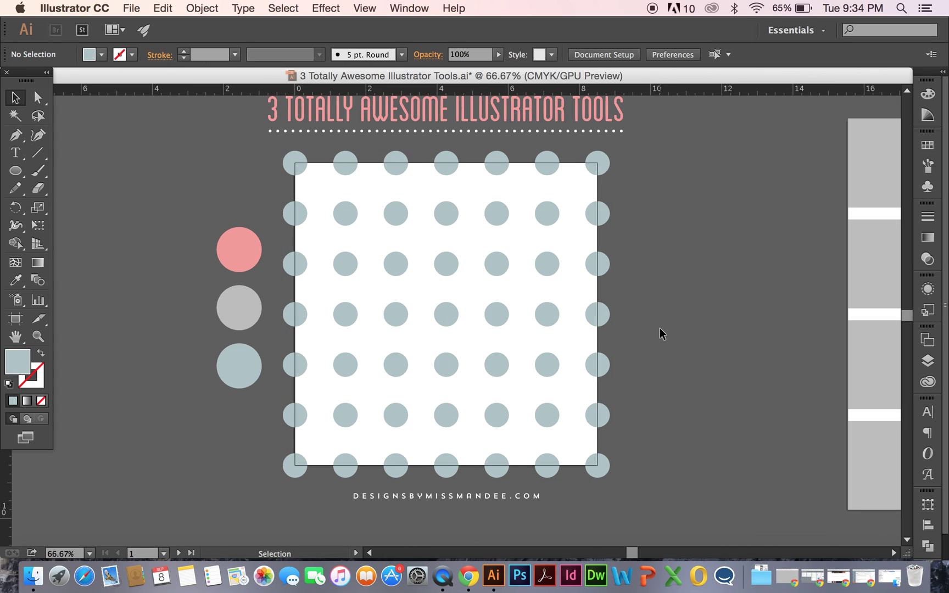
click(546, 213)
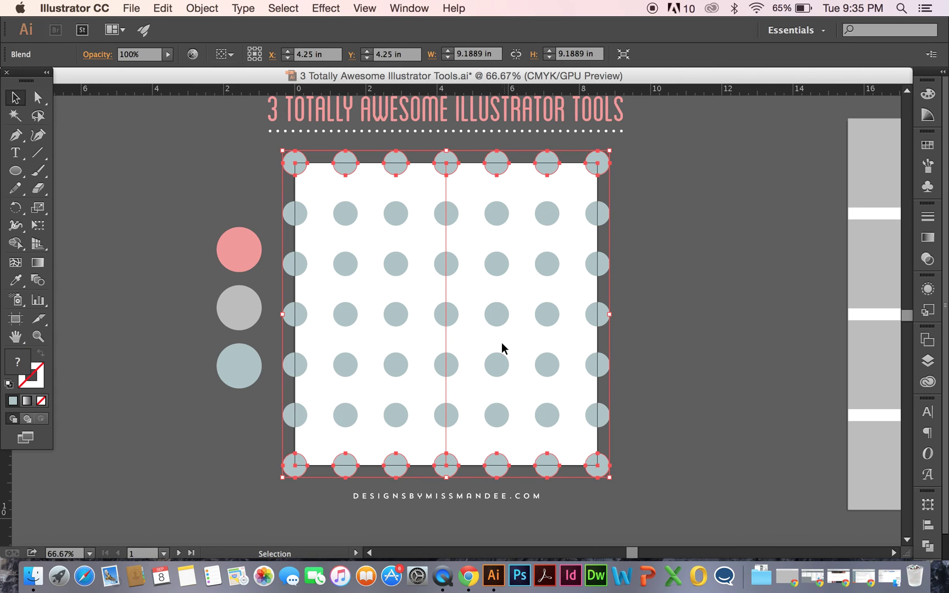
click(202, 8)
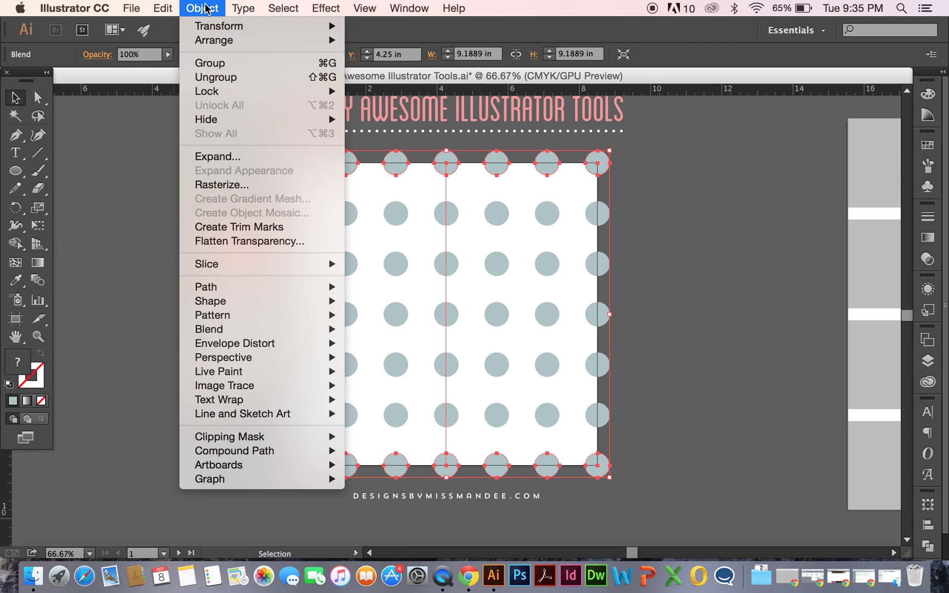
mouse_move(297, 330)
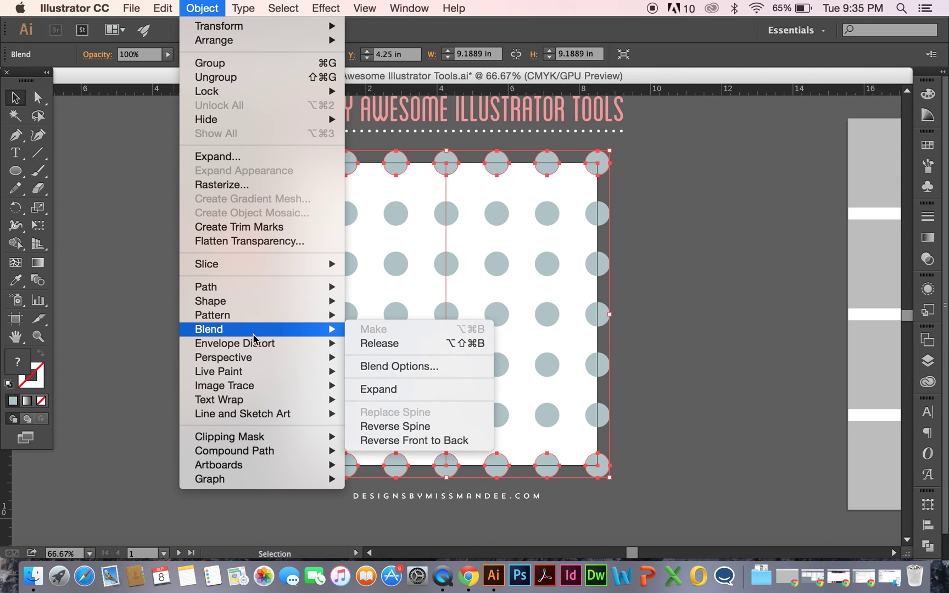
click(371, 390)
click(673, 330)
click(346, 216)
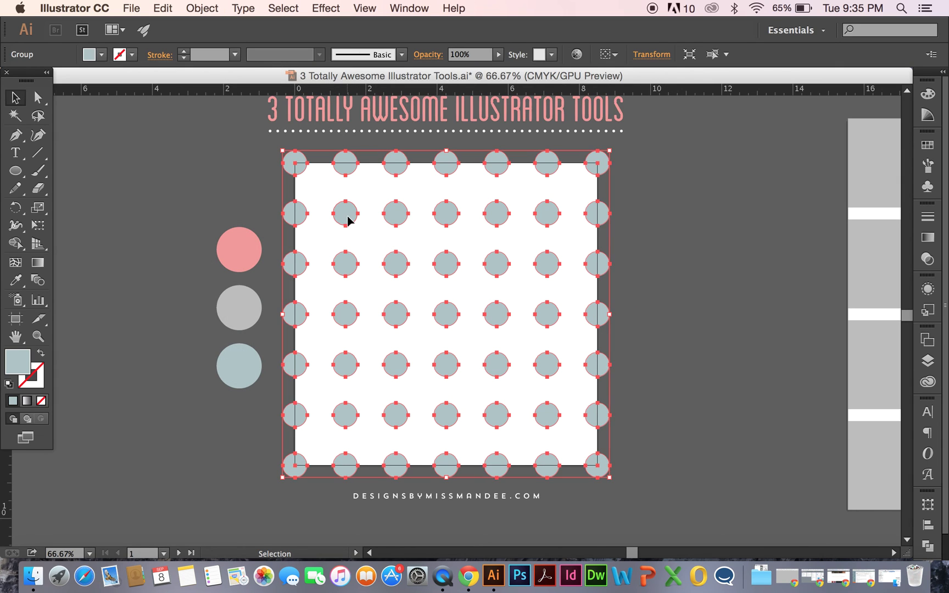
- Recolour the 2nd, 4th and 6th rows pink using the Eyedropper on the pink sample circle
click(38, 98)
click(171, 171)
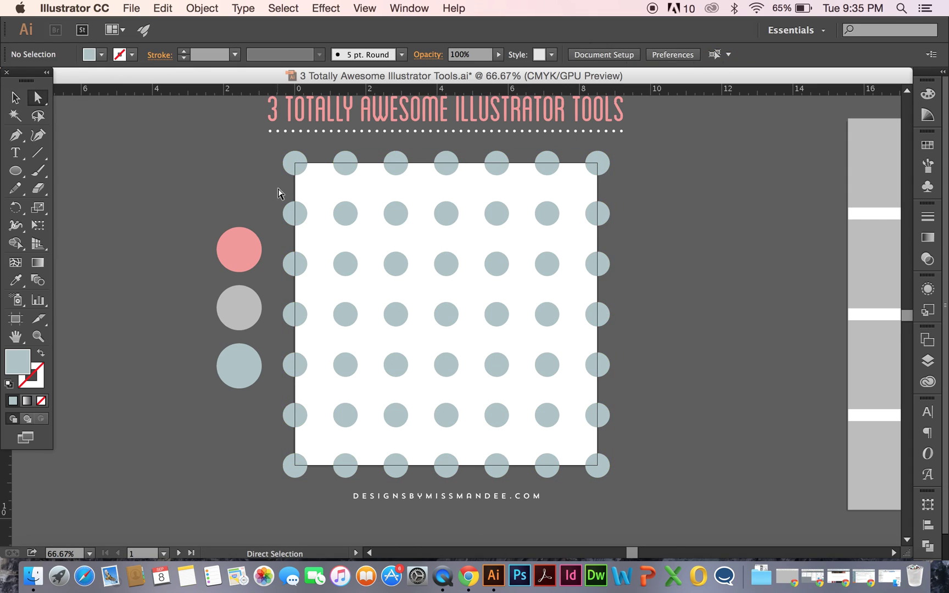
drag(277, 191, 638, 237)
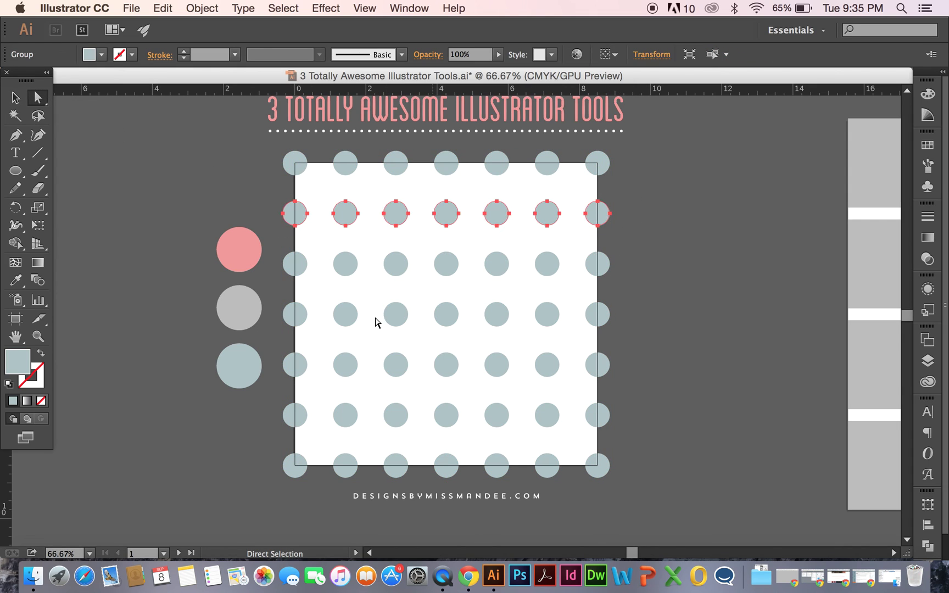
drag(277, 295, 669, 340)
drag(275, 398, 619, 439)
key(i)
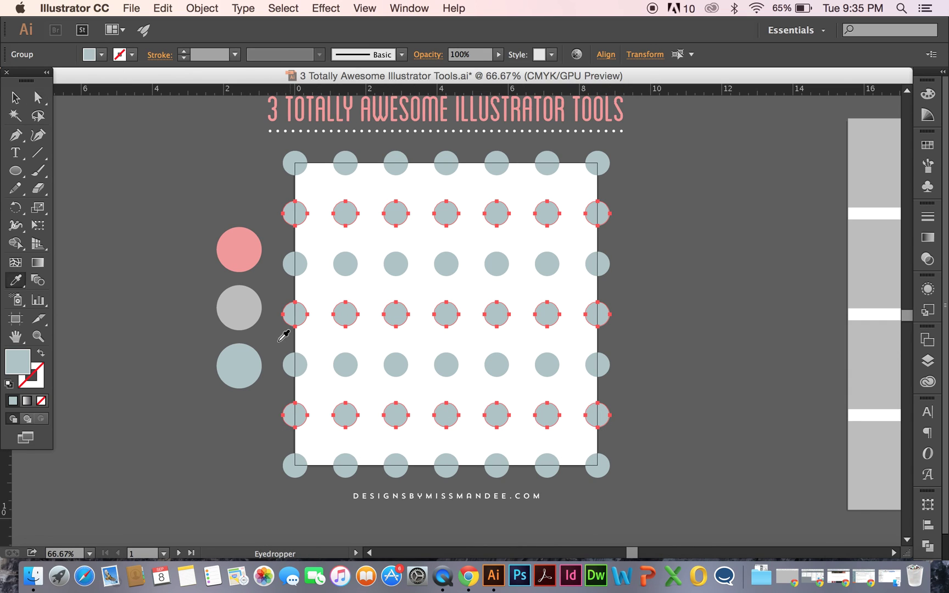
click(253, 245)
click(16, 98)
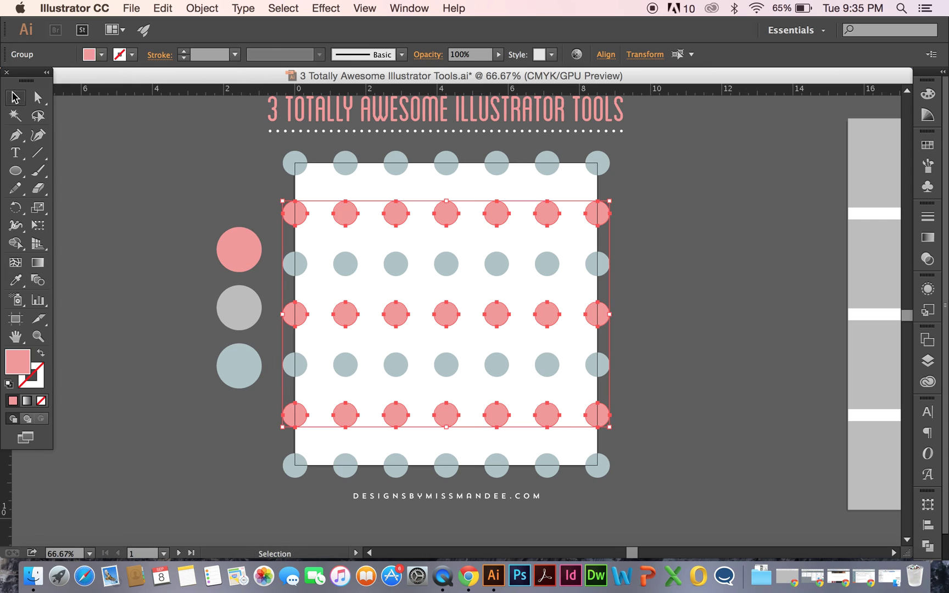
click(123, 157)
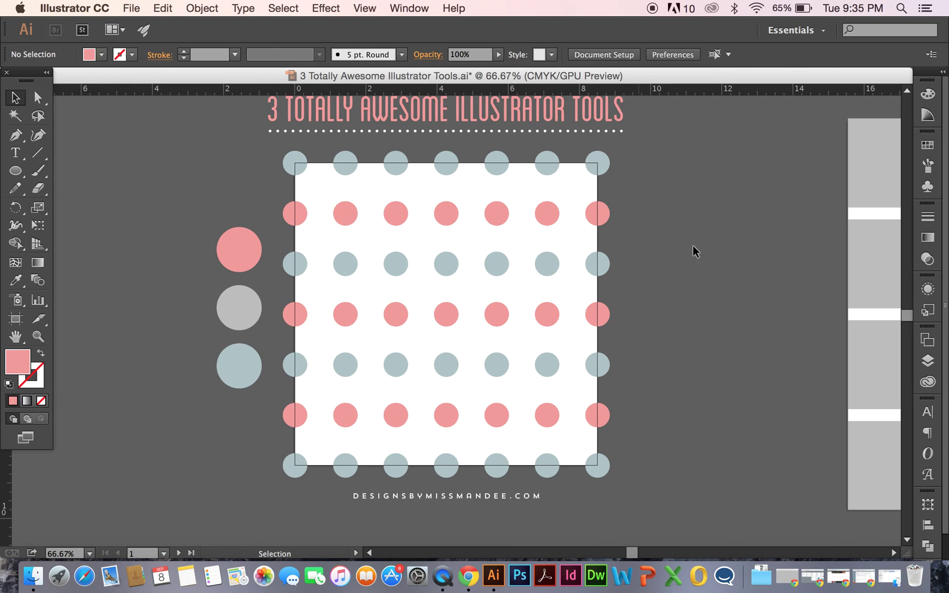
key(super+equal)
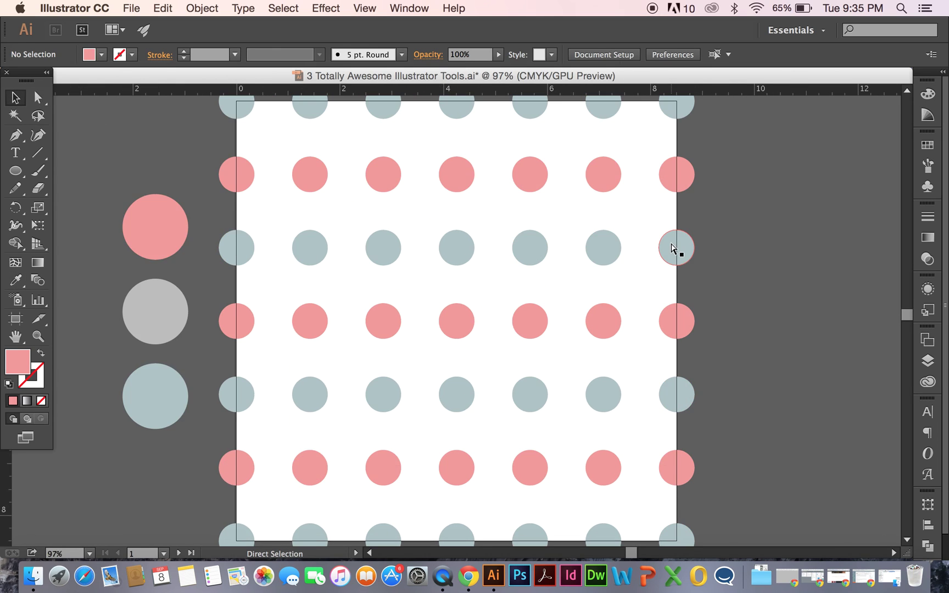
key(super+minus)
key(super+minus)
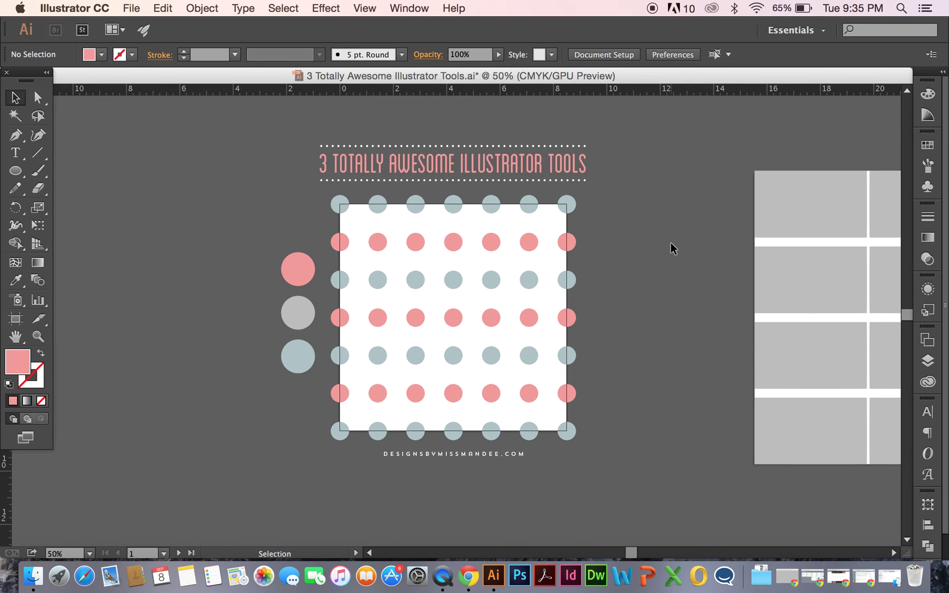